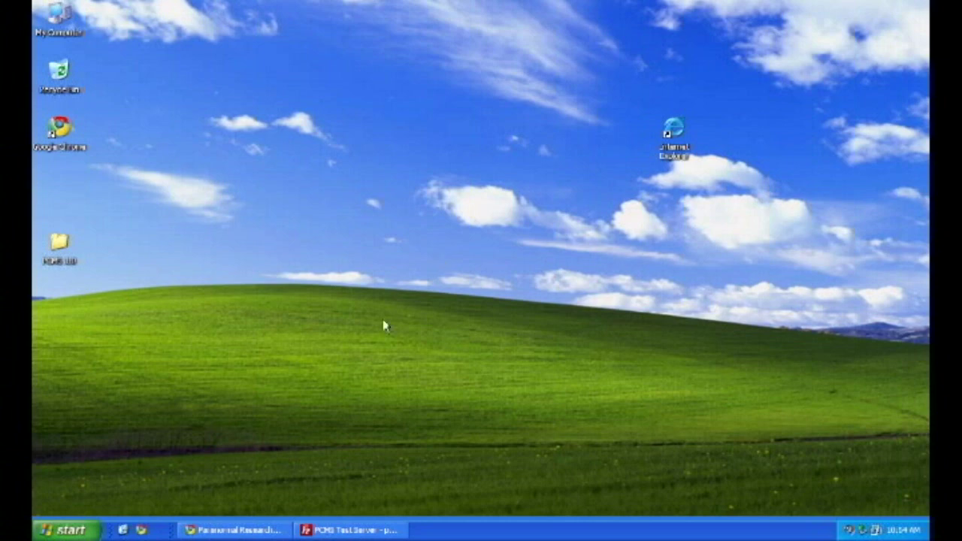
Download the PCMS zip via the 'here' link on the PRAB site's Get PCMS page
left_click(239, 532)
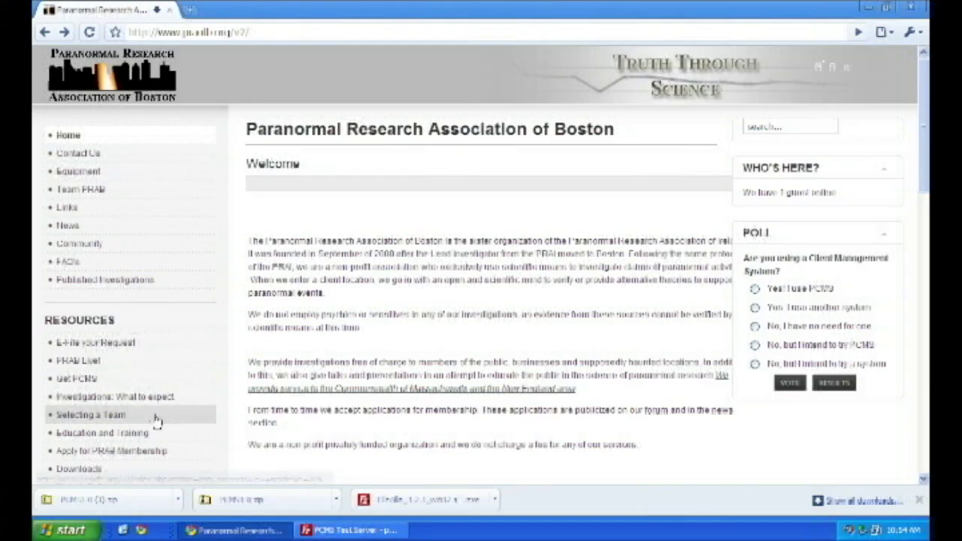
left_click(90, 382)
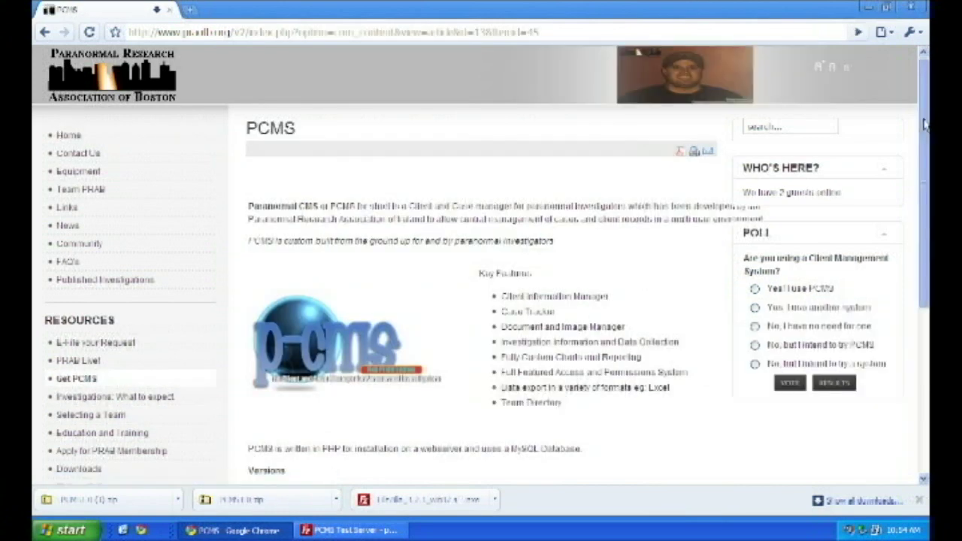
scroll(450, 372, "down", 4)
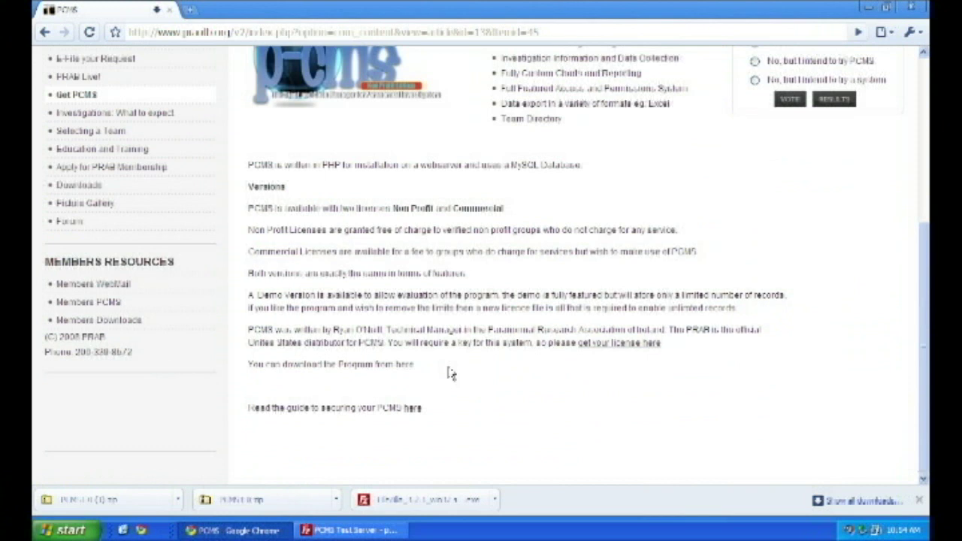
left_click(403, 367)
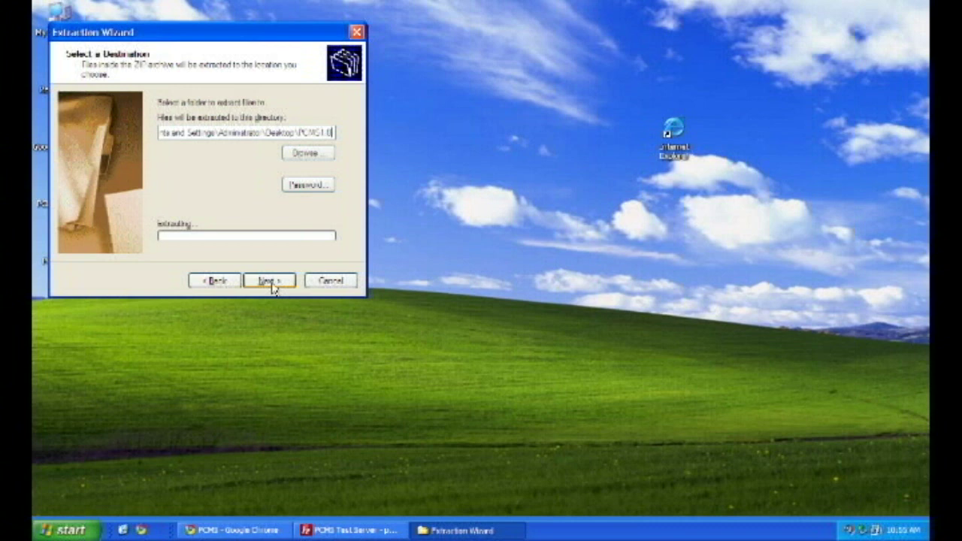
Extract the PCMS archive into a Desktop folder named PCMS1.0(2)
type("(2)")
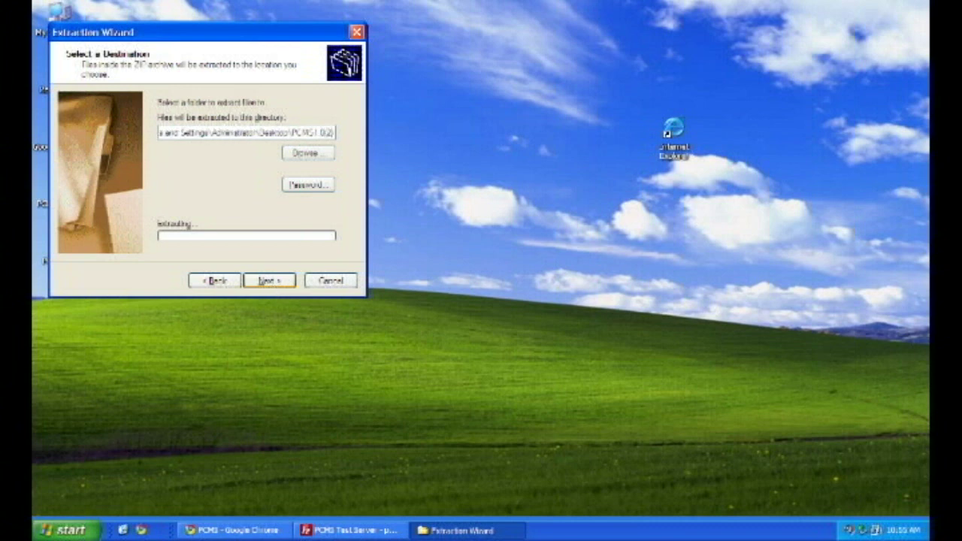
left_click(265, 281)
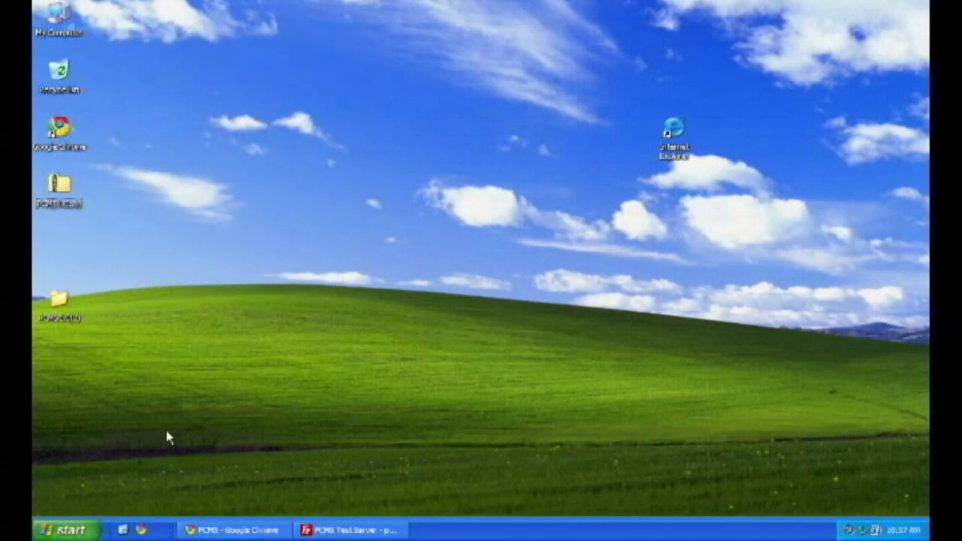
Open PCMS1.0(2)\PCMS 1.0\upload and select all of its files and folders
double_click(69, 310)
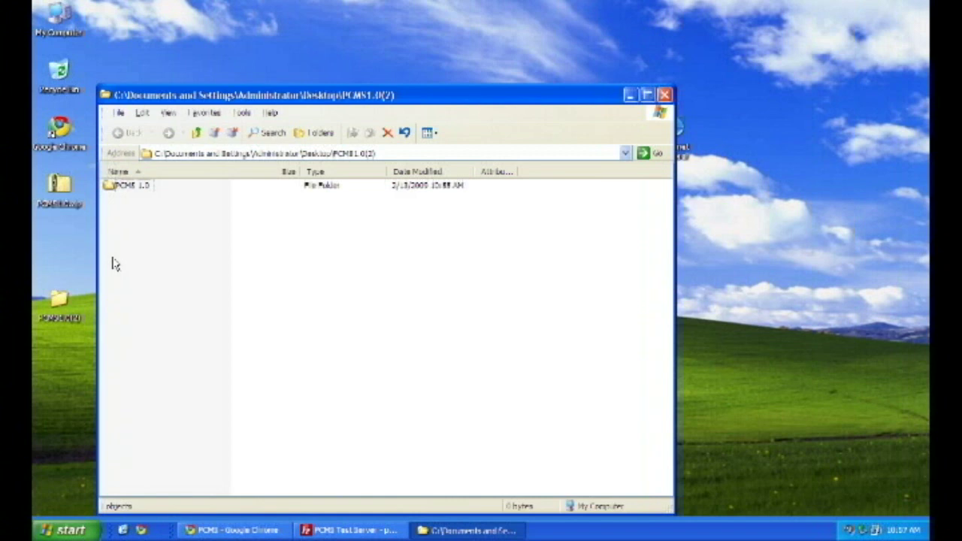
left_click(131, 187)
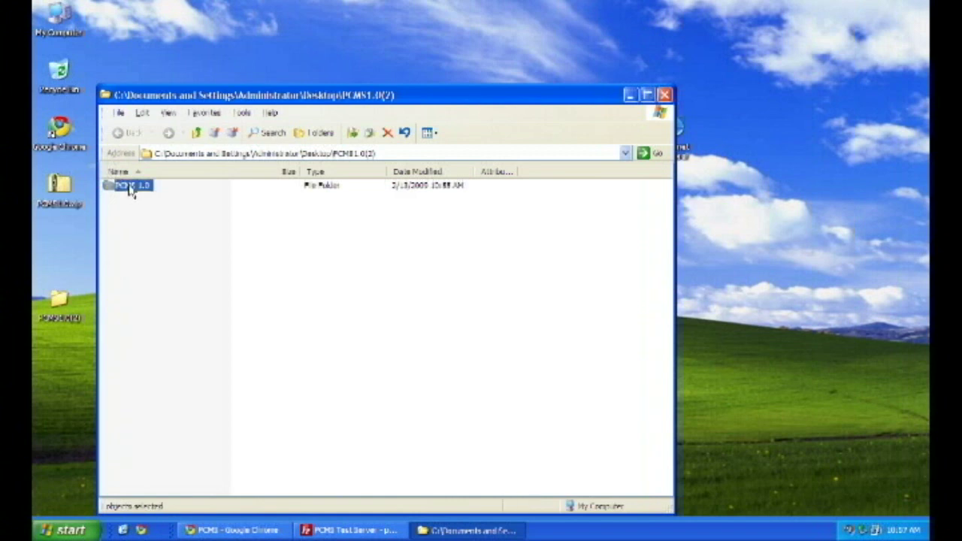
double_click(131, 188)
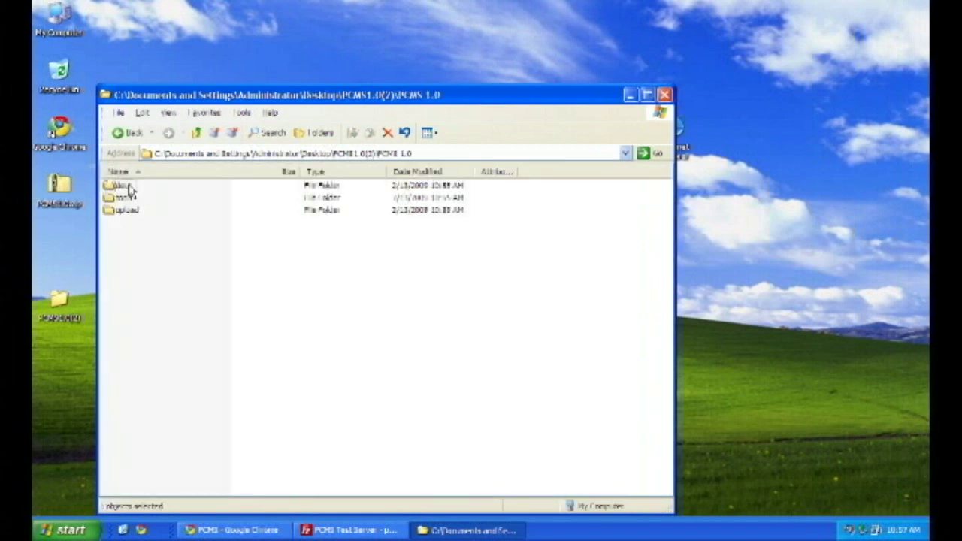
left_click(128, 212)
double_click(128, 212)
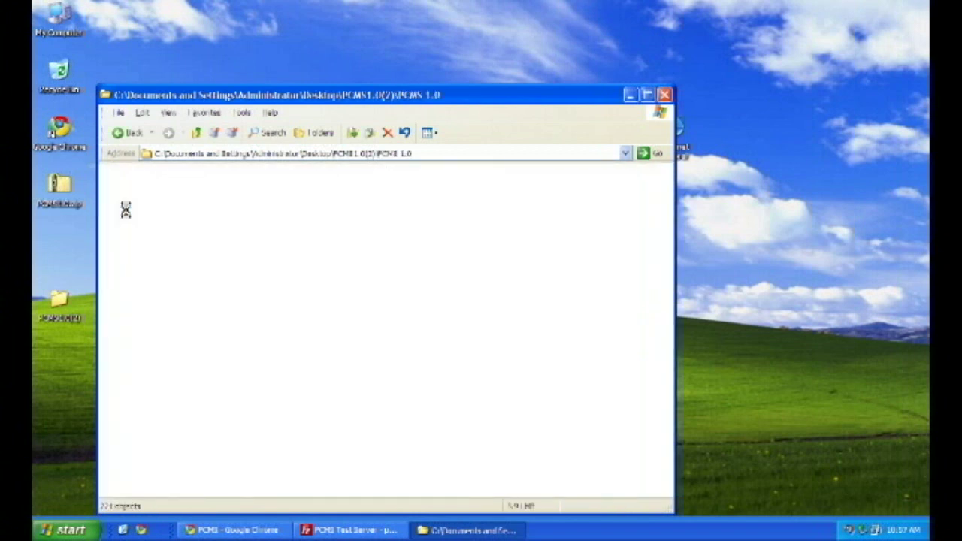
left_click(143, 112)
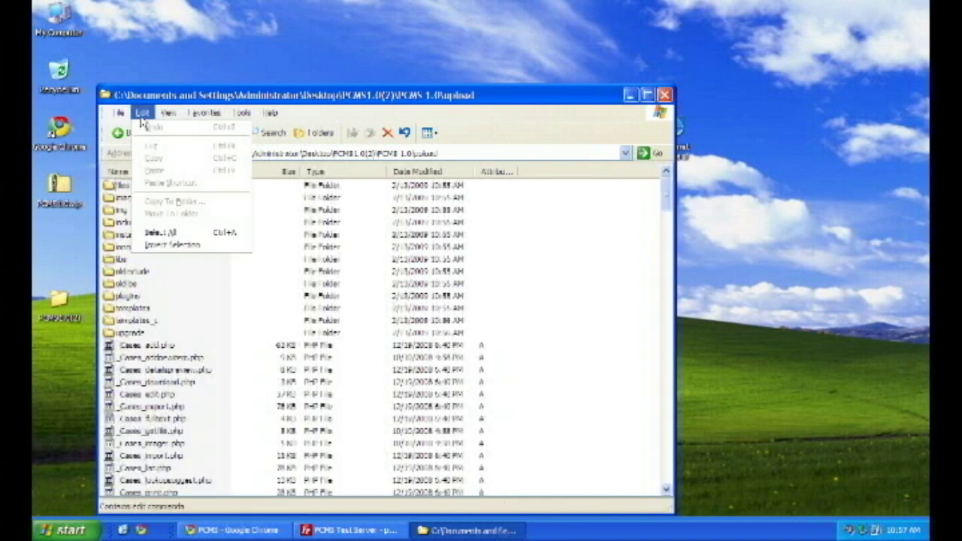
left_click(161, 235)
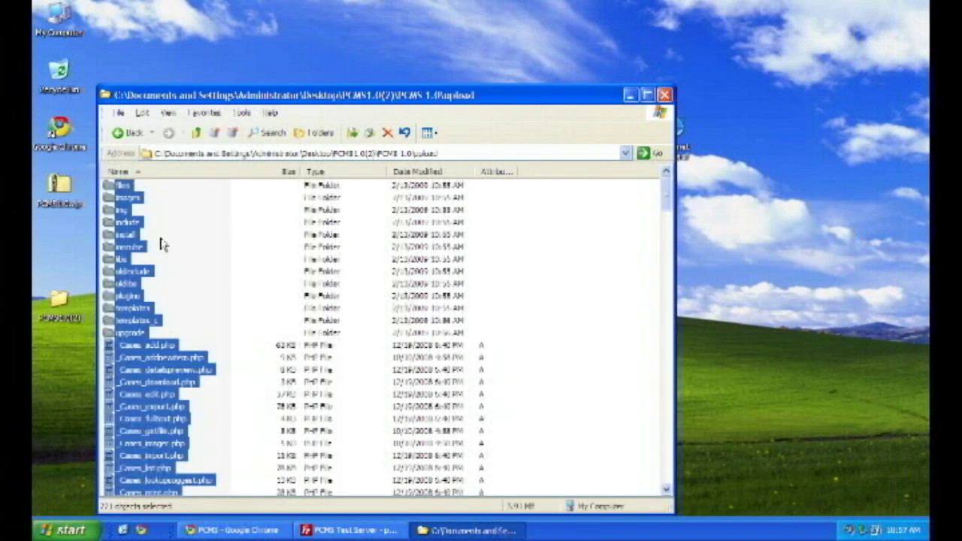
Drag the selected upload files into FileZilla's /public_html/pcms remote folder
left_click(366, 530)
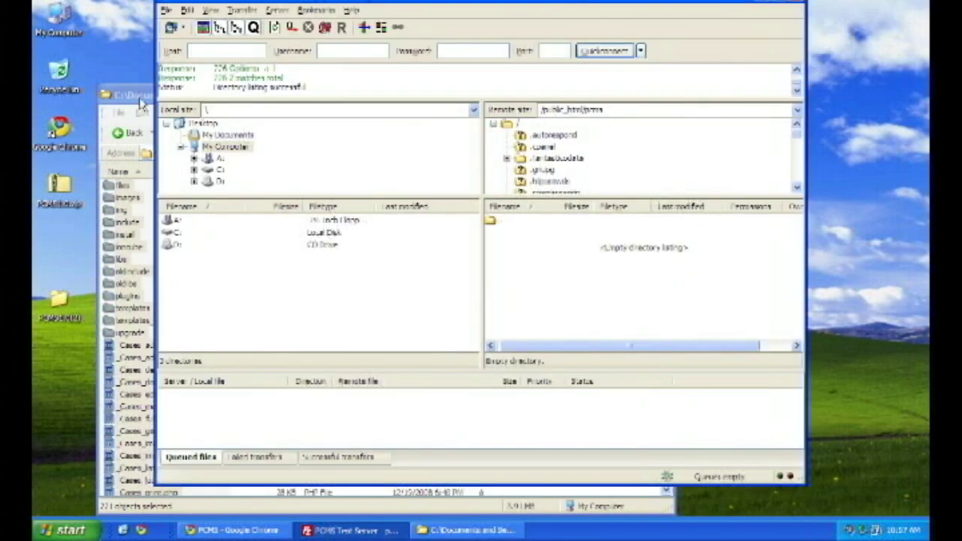
left_click_drag(123, 204, 532, 281)
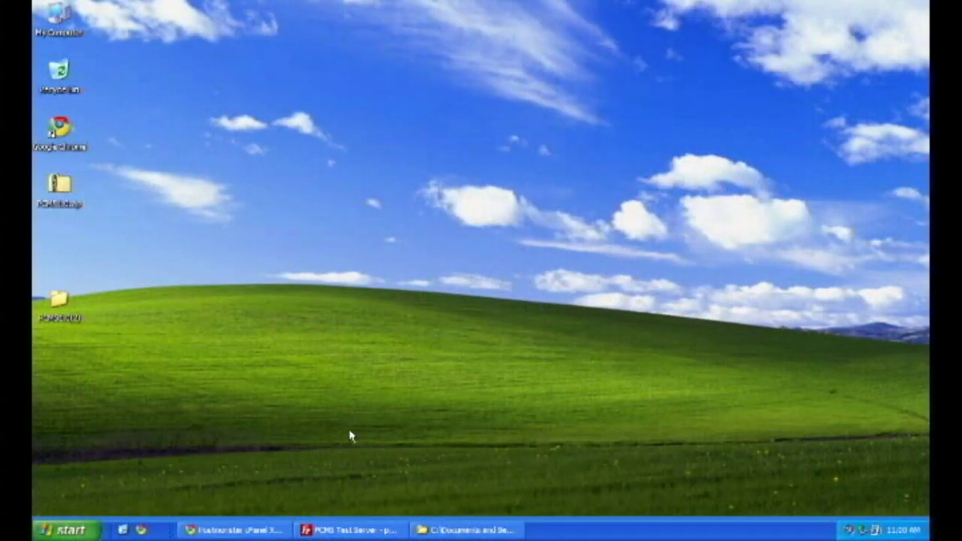
Create the pcmstest database with cPanel's MySQL Database Wizard
left_click(240, 530)
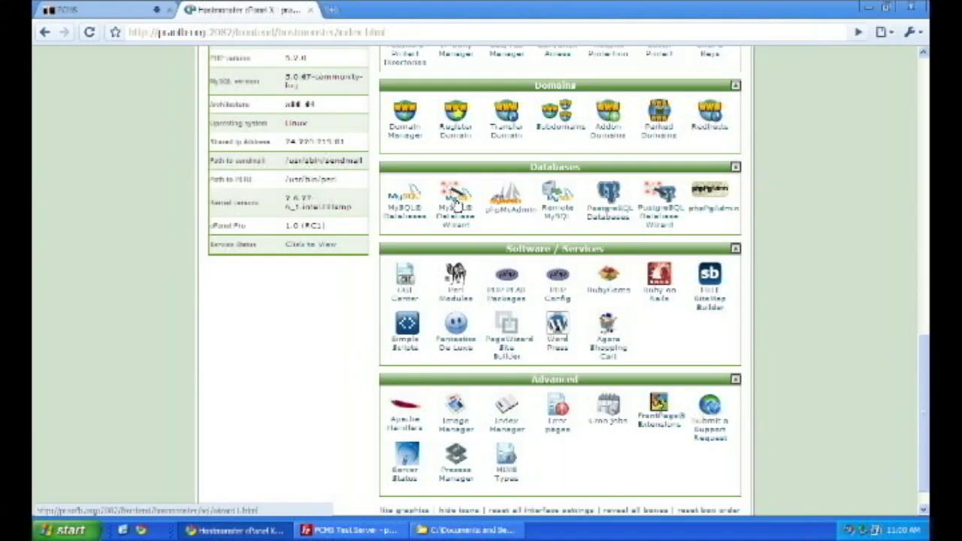
left_click(456, 210)
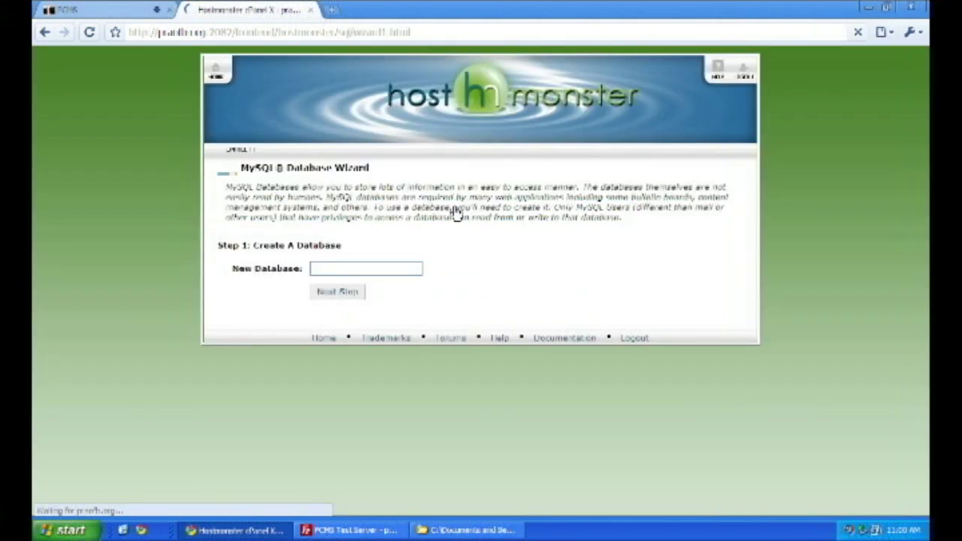
left_click(375, 269)
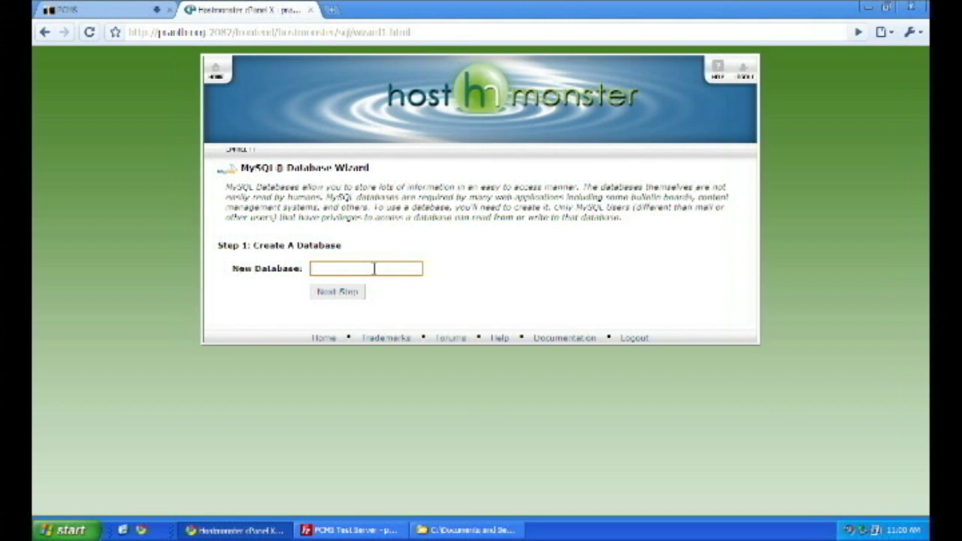
type("pummint")
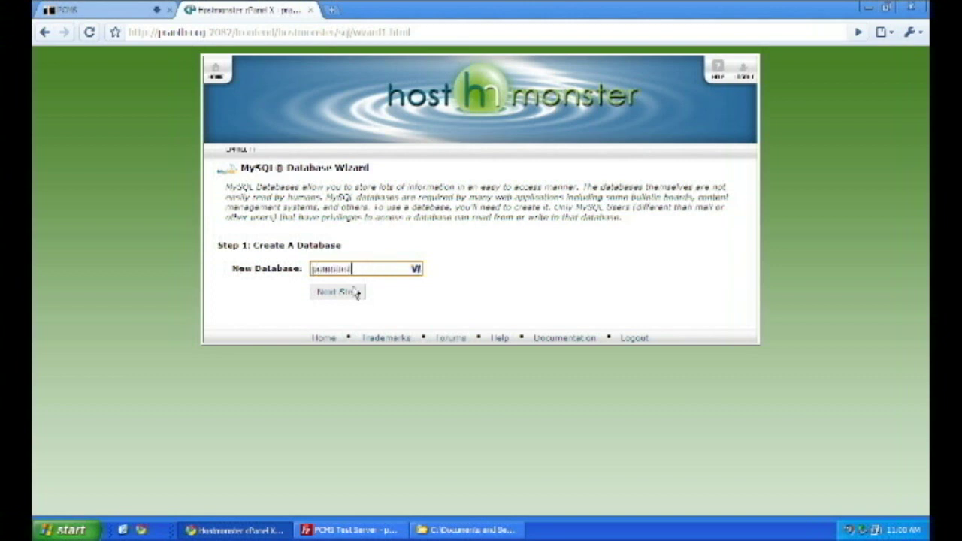
left_click(349, 293)
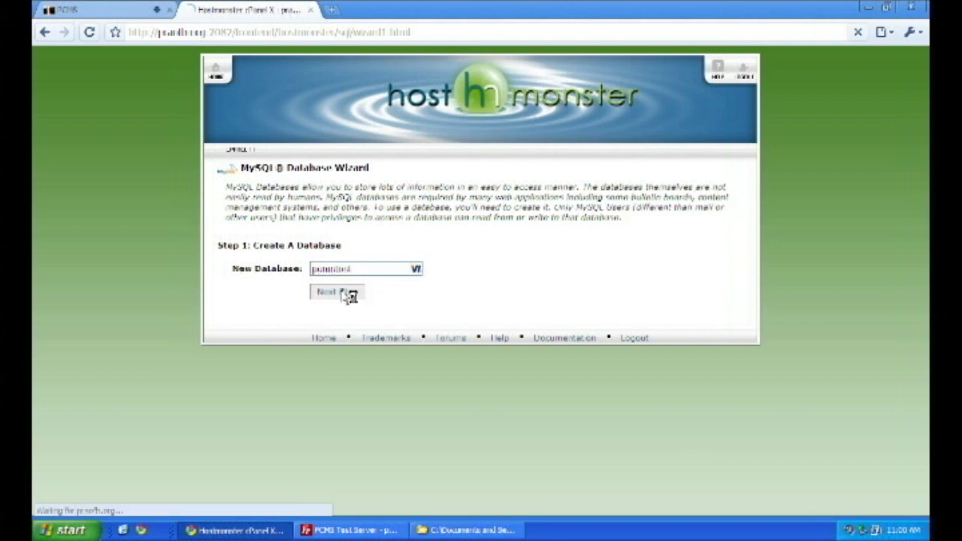
Create database user admin with a password and grant it ALL PRIVILEGES on pcmstest
left_click(343, 257)
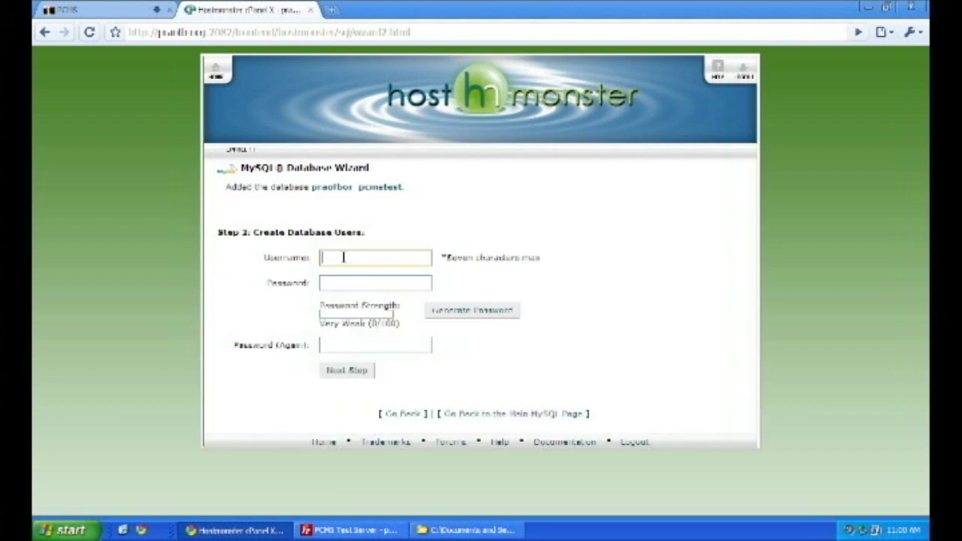
type("admin")
left_click(375, 283)
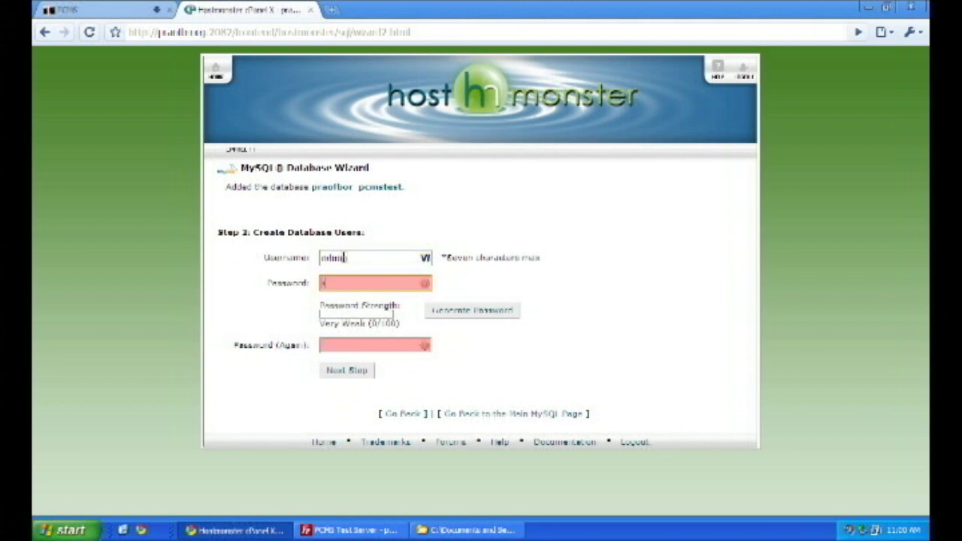
type("*****")
key("Tab")
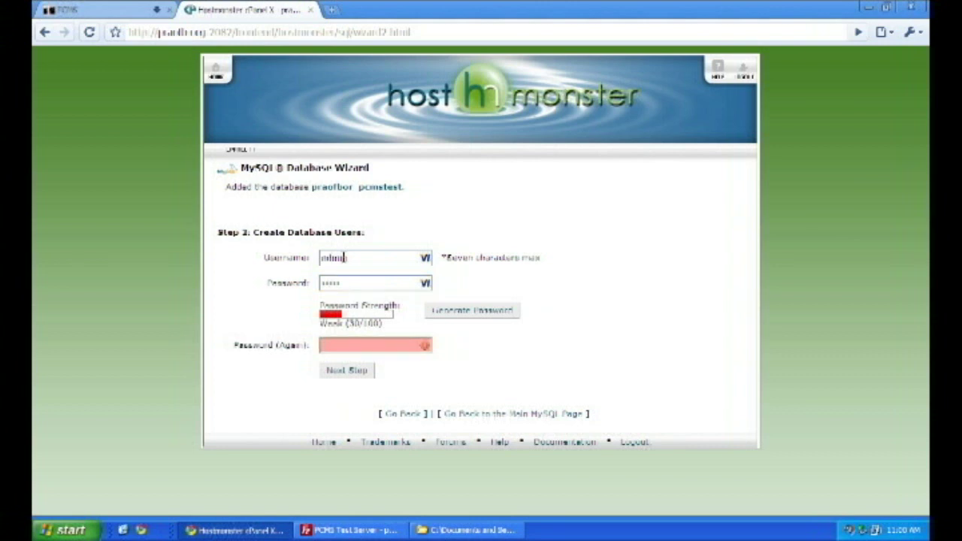
type("*****")
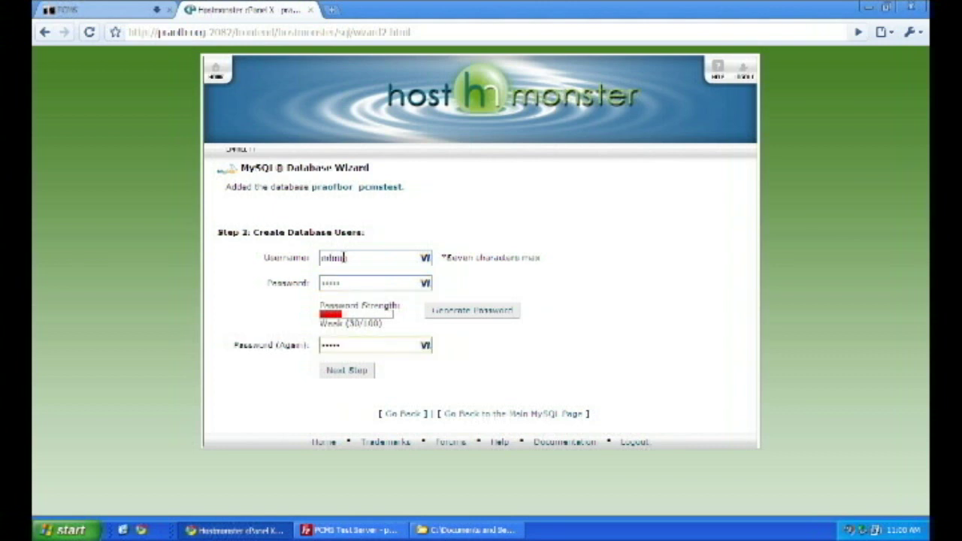
left_click(358, 376)
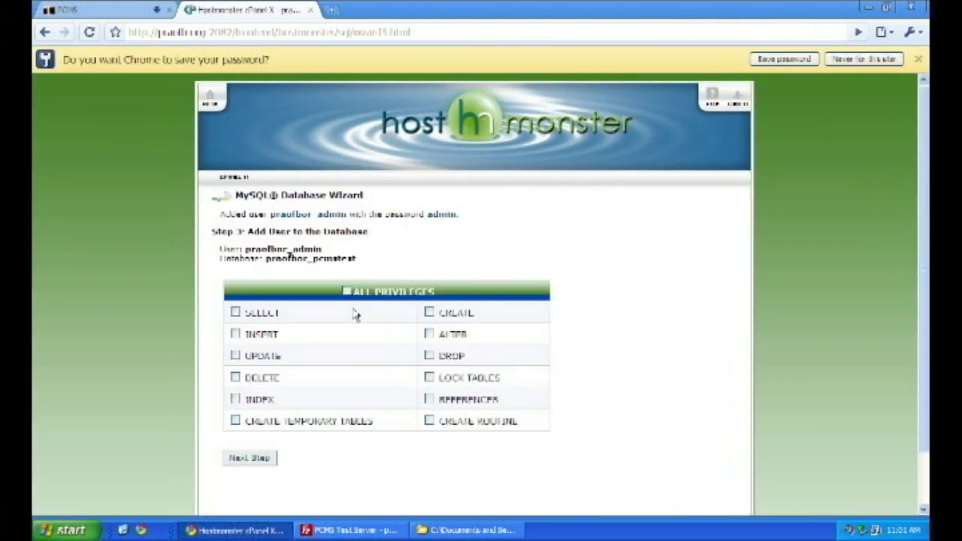
left_click(344, 291)
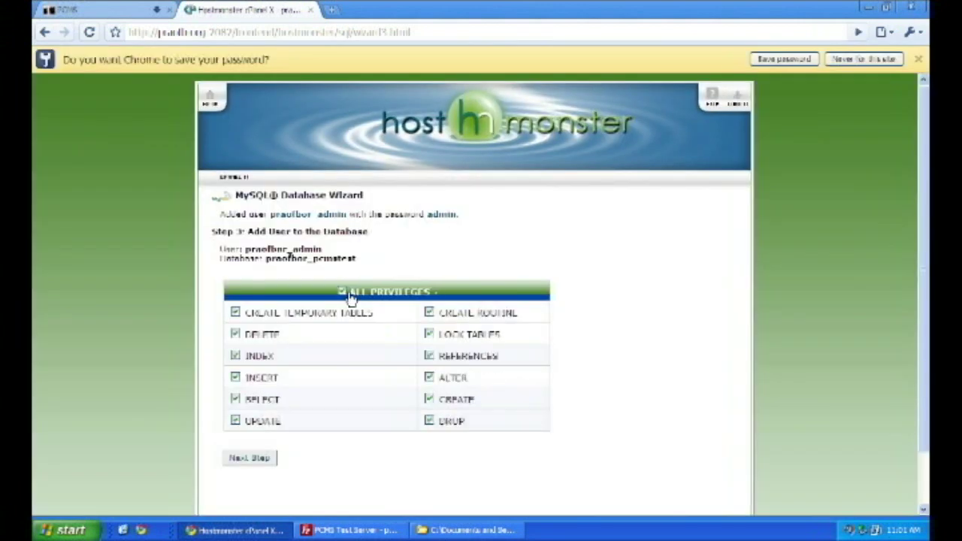
left_click(254, 460)
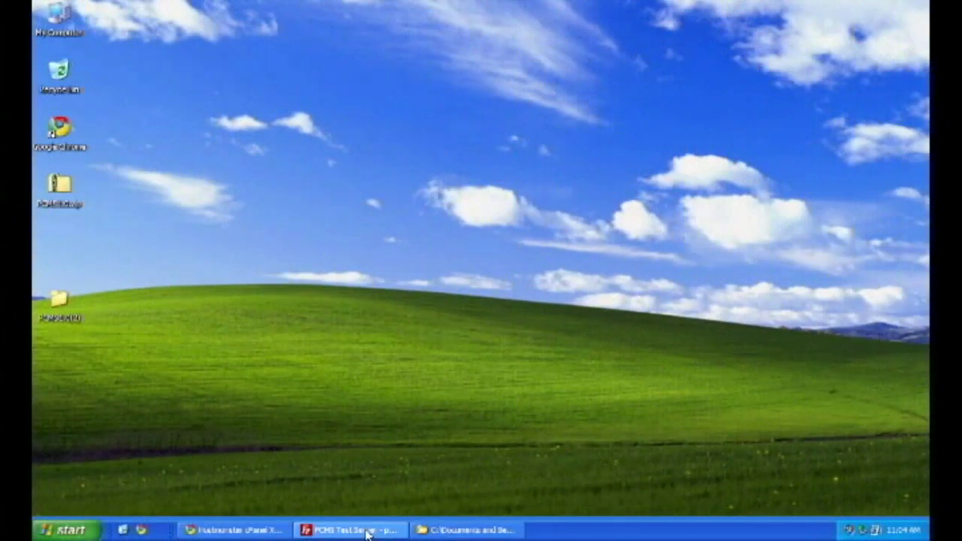
Set the server's templates_c folder to 777 permissions, recursing into all subdirectories
left_click(368, 530)
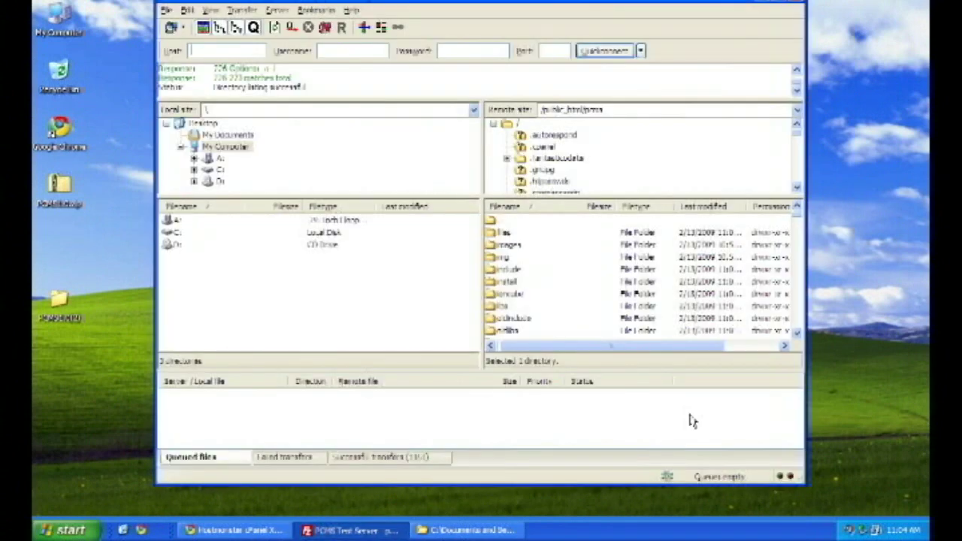
scroll(798, 336, "down", 3)
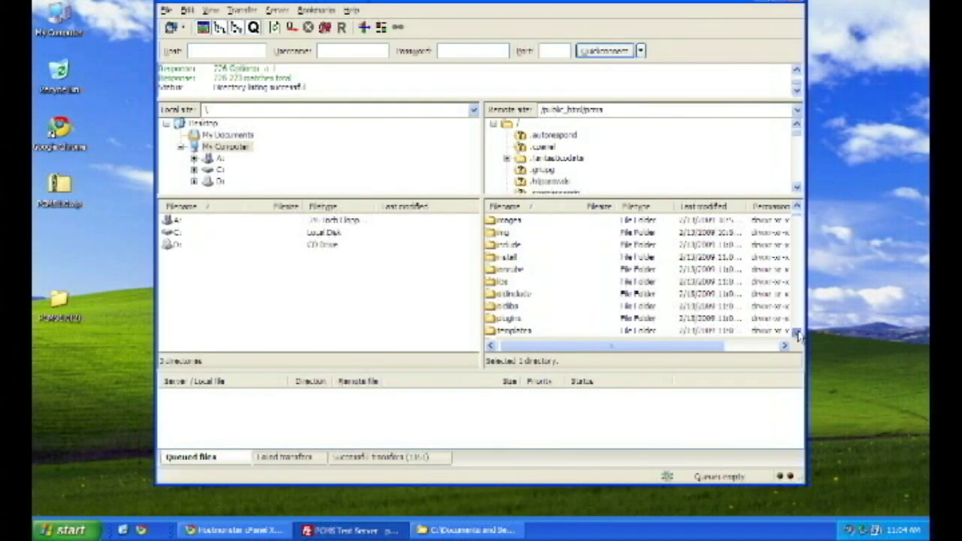
right_click(536, 296)
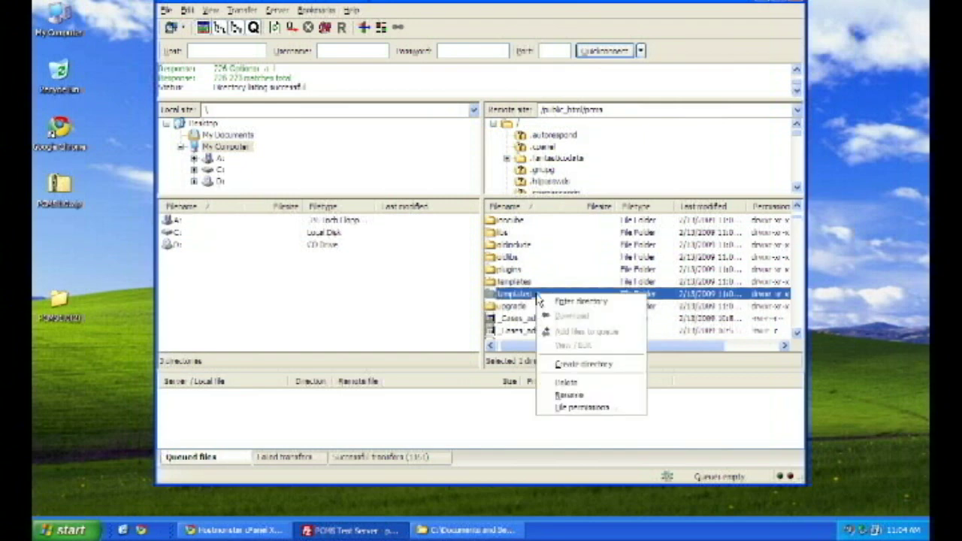
left_click(567, 411)
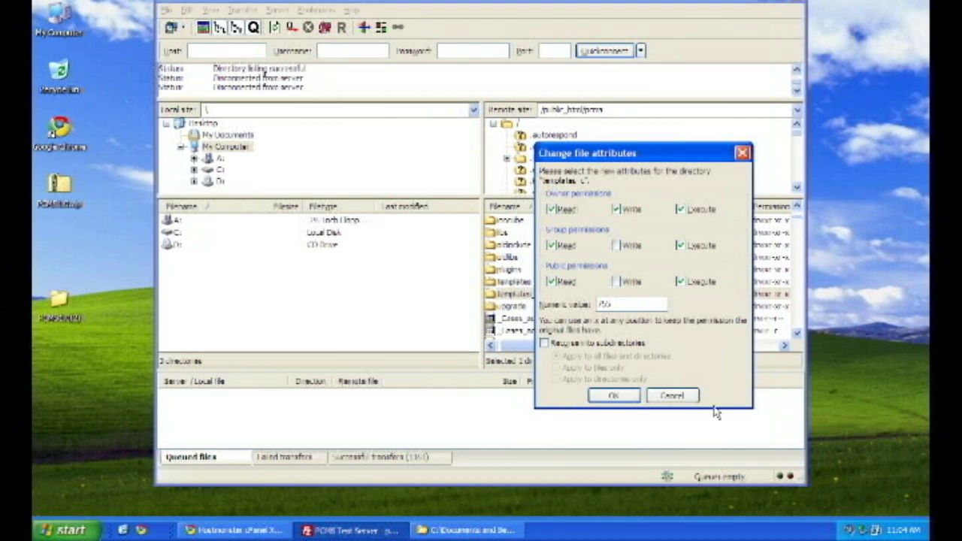
left_click(638, 302)
key("BackSpace")
key("BackSpace")
type("77")
left_click(572, 344)
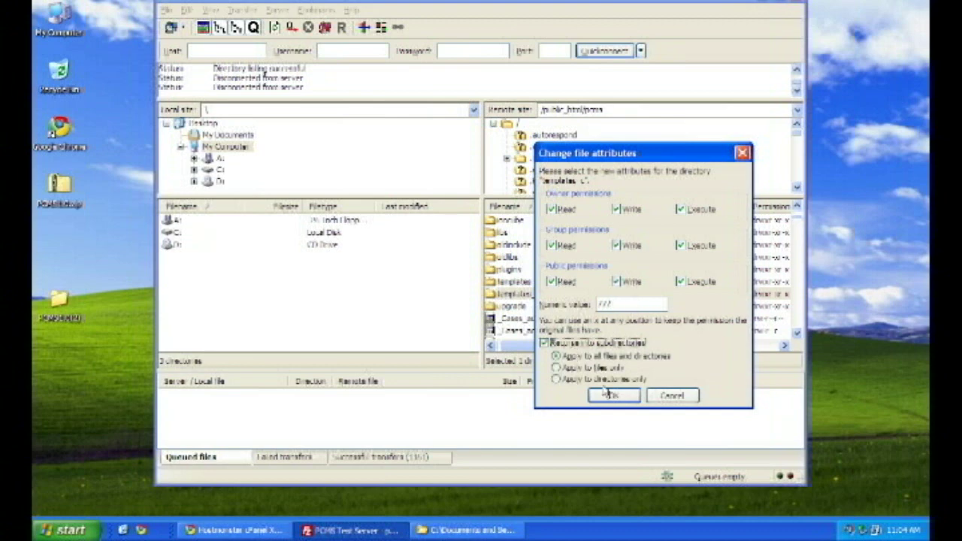
left_click(612, 396)
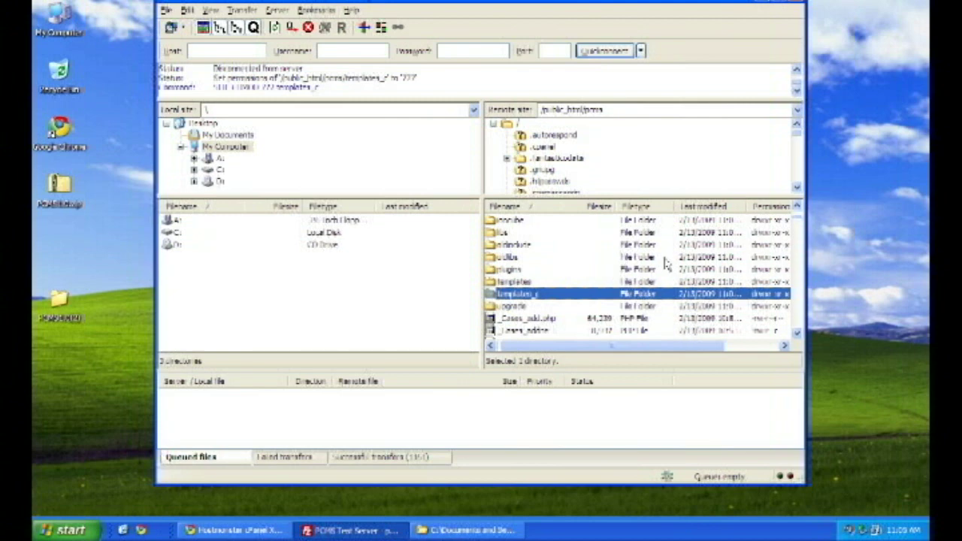
left_click(796, 207)
Set the server's files folder to 773 permissions, applied recursively to everything inside
left_click(797, 207)
left_click(797, 207)
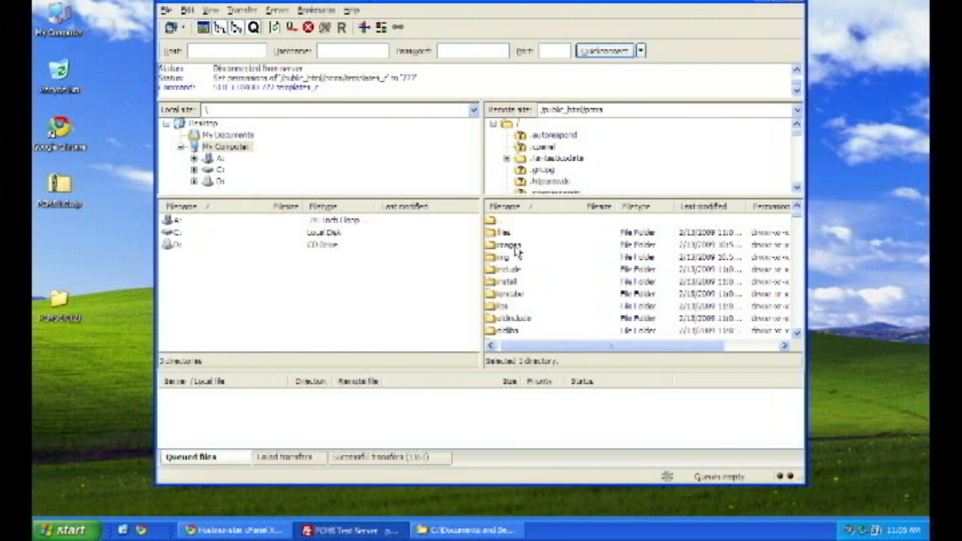
left_click(507, 236)
right_click(496, 229)
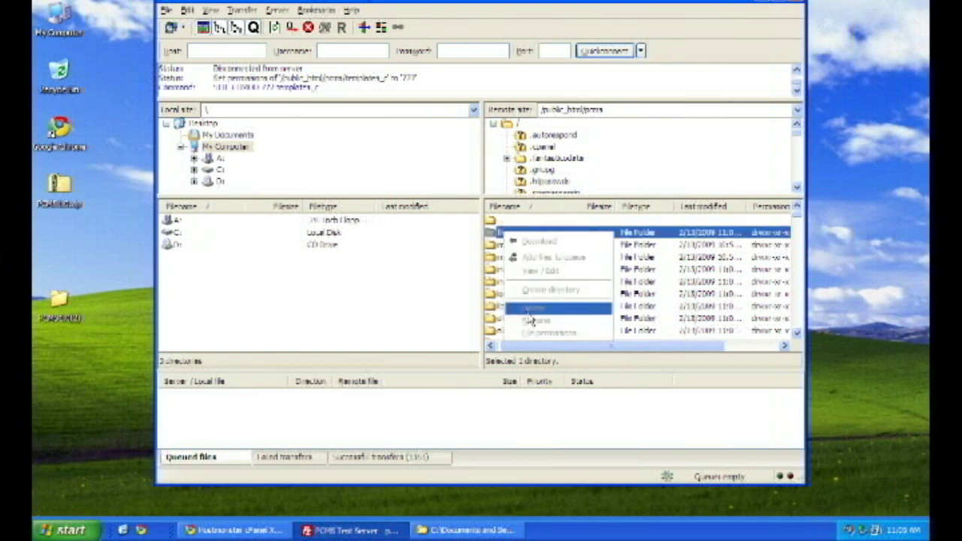
left_click(537, 342)
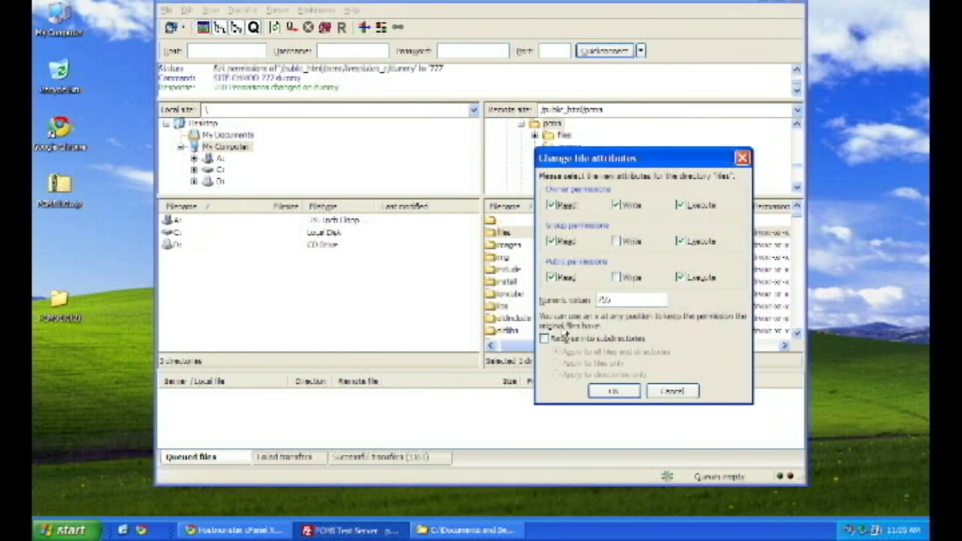
left_click(639, 298)
key("BackSpace")
key("BackSpace")
key("BackSpace")
type("773")
left_click(607, 338)
left_click(613, 389)
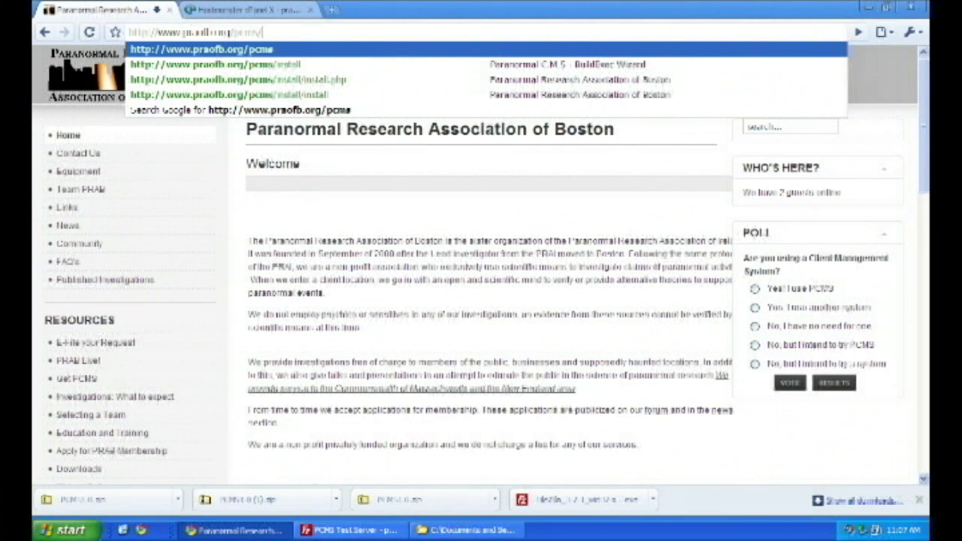
Load /pcms/install, begin installation, and proceed past the requirements and file permission checks
type("install")
key("Return")
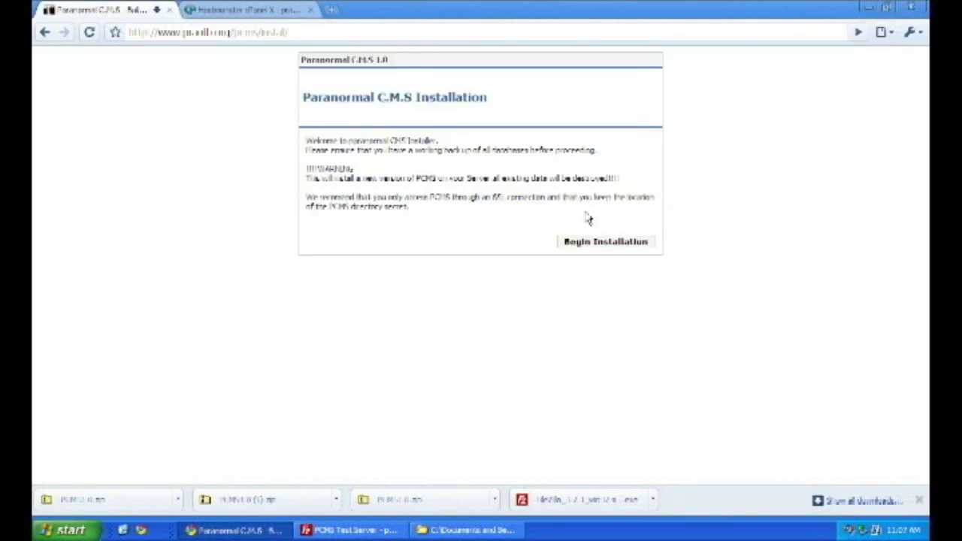
left_click(600, 247)
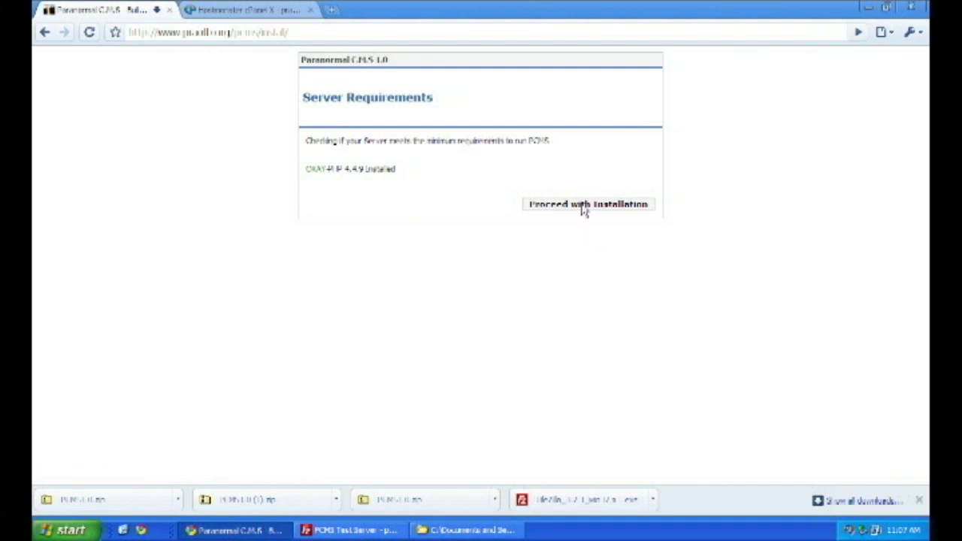
left_click(586, 206)
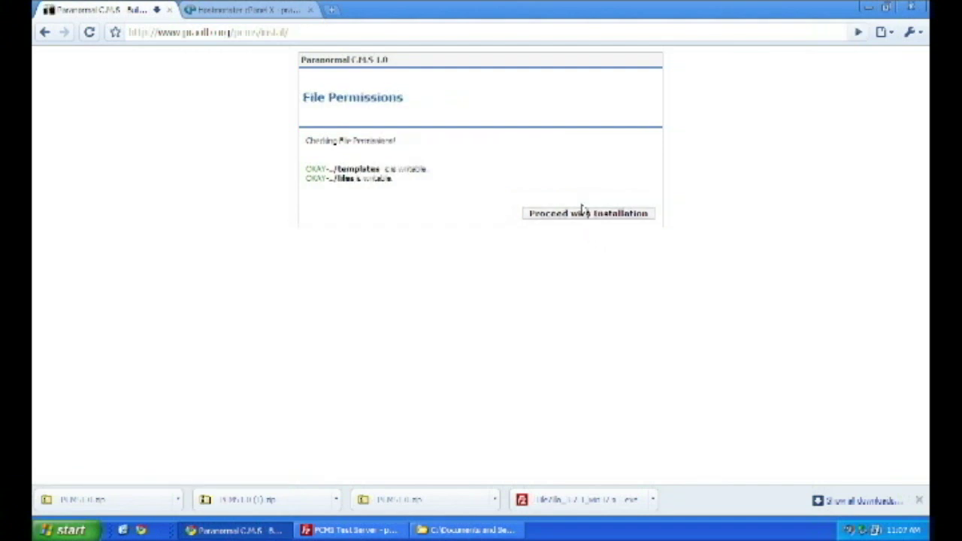
left_click(588, 215)
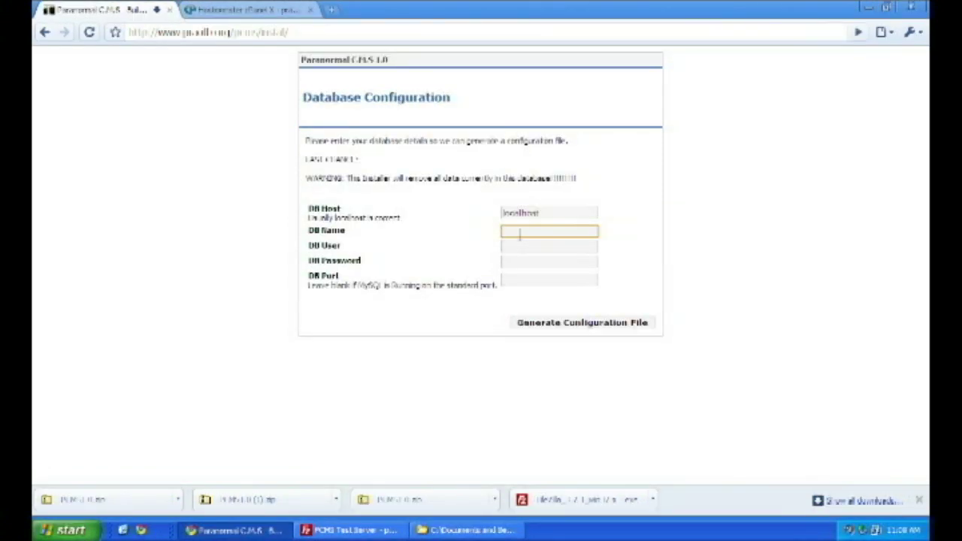
Enter the database name, the prefixed admin user and its password, then generate the configuration file
type("praofbor_pcmstest")
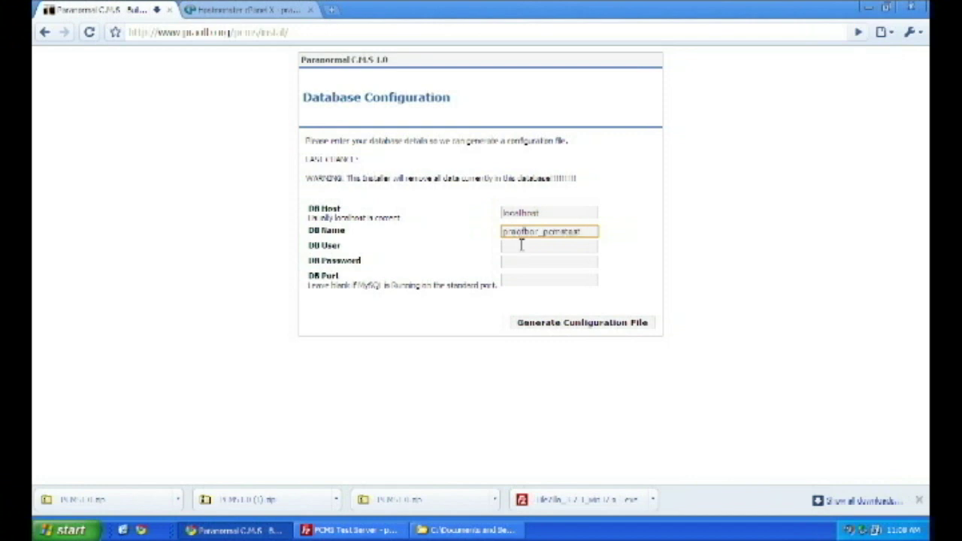
left_click(522, 246)
type("praofb")
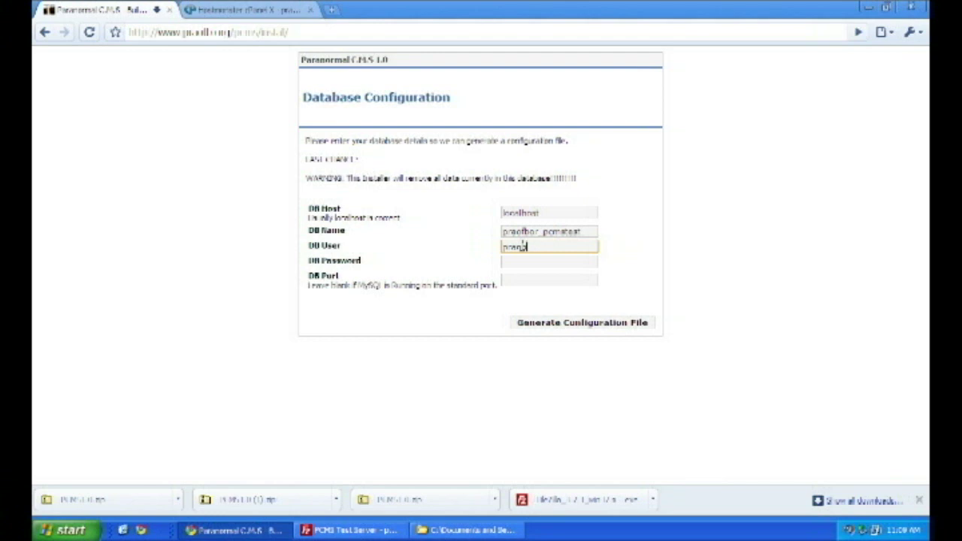
type("or_admin")
key("Tab")
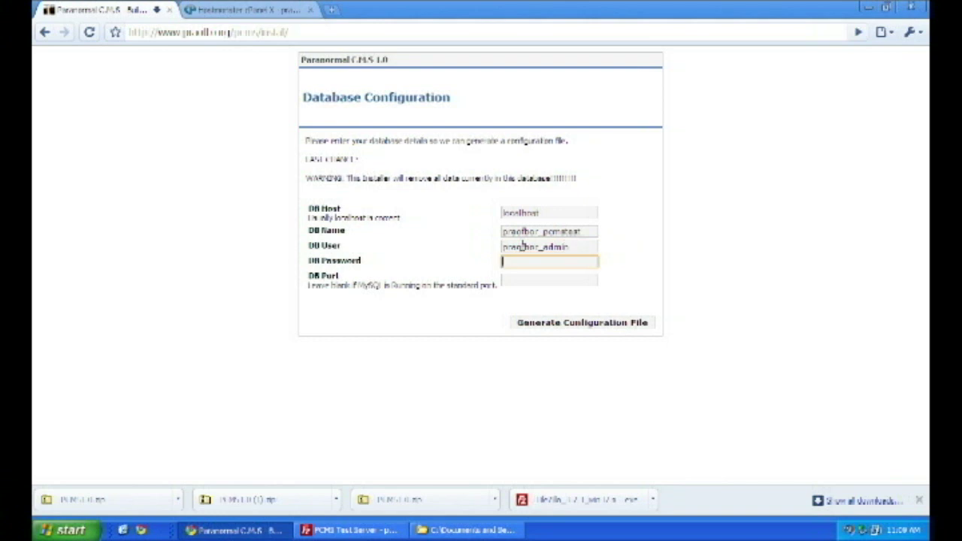
type("*****")
left_click(555, 324)
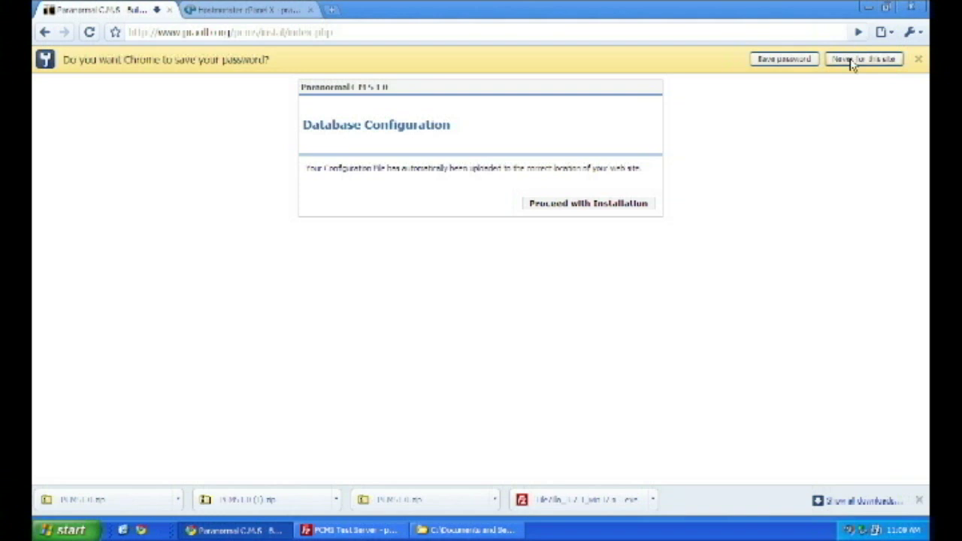
Decline saving the password, then run the database setup through to Installation Complete
left_click(919, 58)
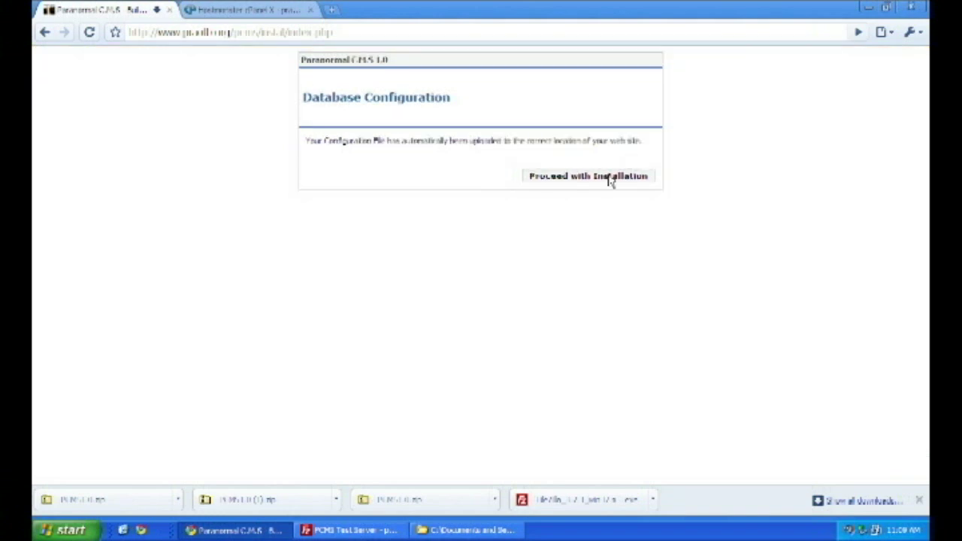
left_click(611, 179)
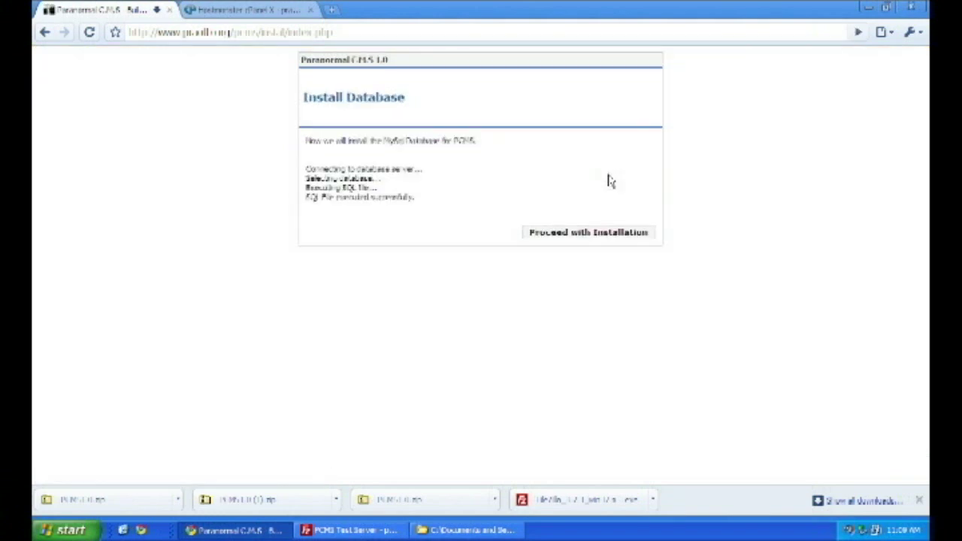
left_click(600, 239)
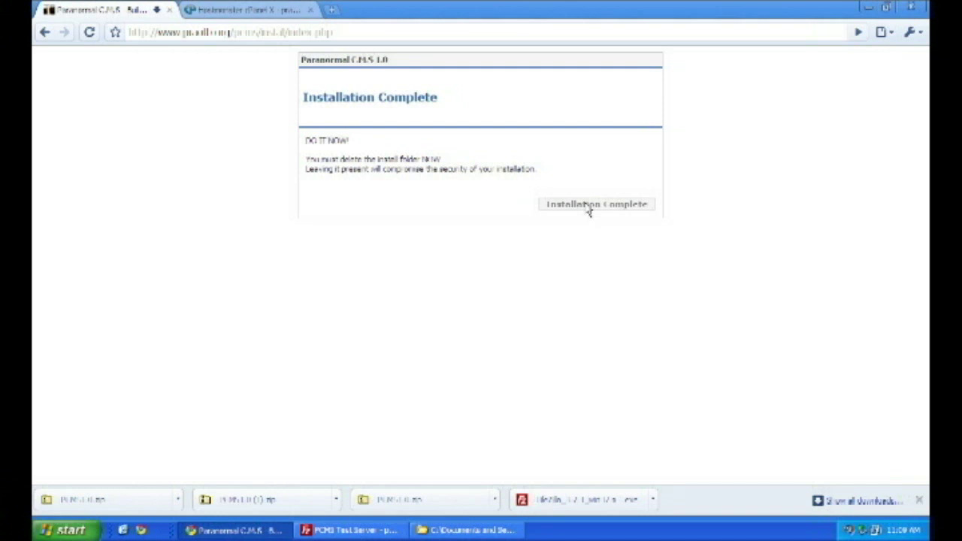
Delete the install folder from the server's /public_html/pcms directory in FileZilla, then return to Chrome
left_click(353, 531)
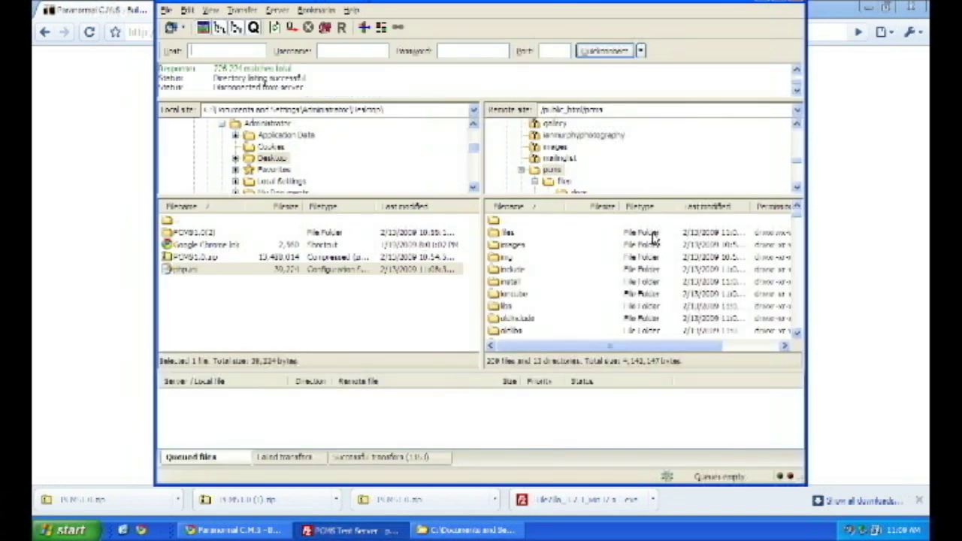
left_click(553, 171)
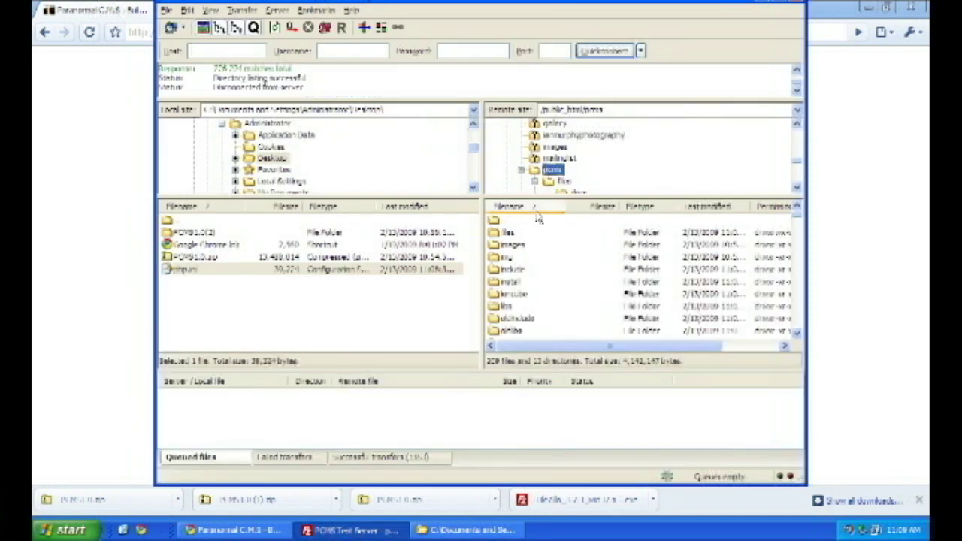
right_click(509, 282)
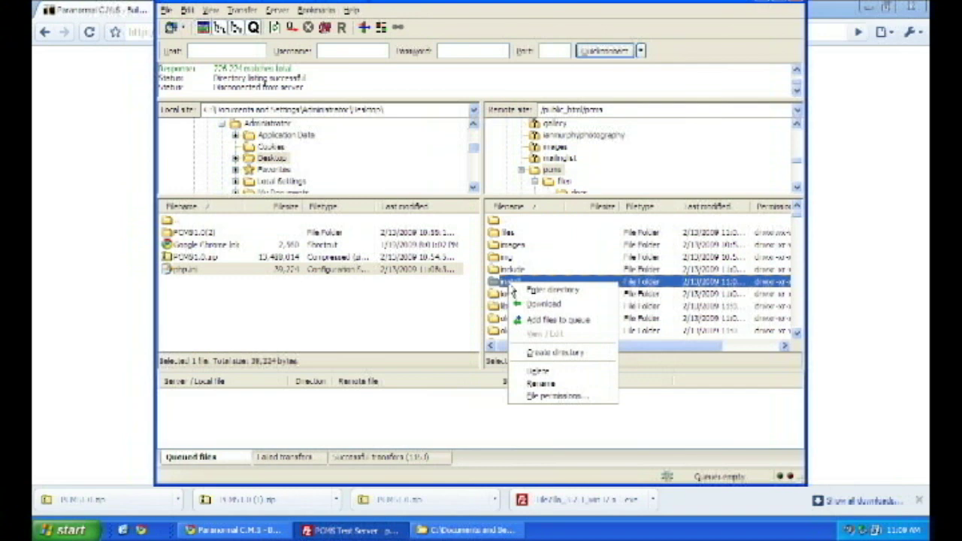
left_click(537, 371)
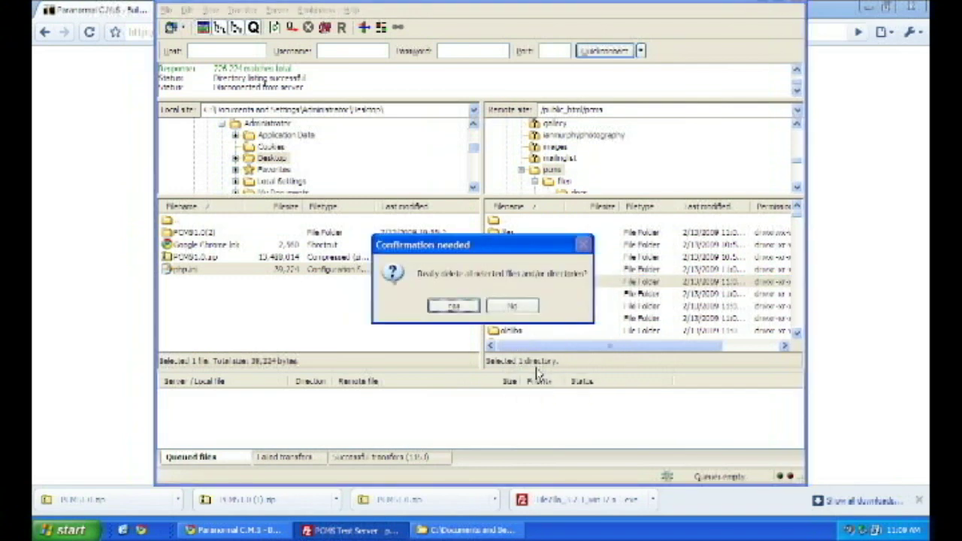
left_click(465, 309)
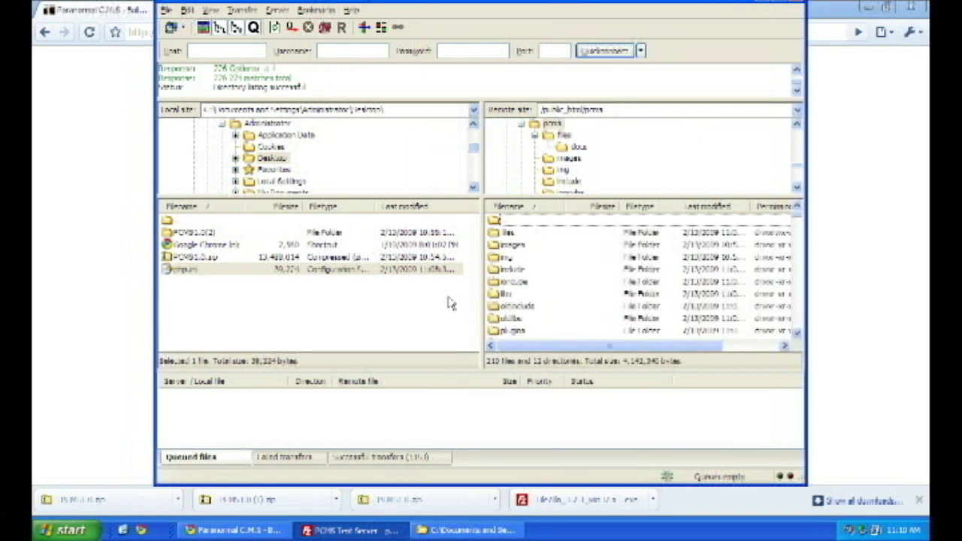
left_click(124, 15)
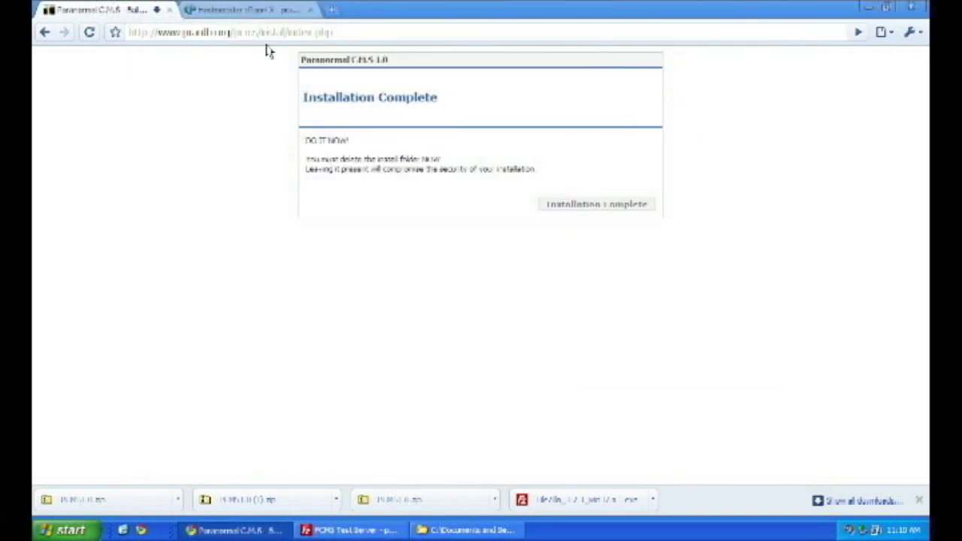
Load the site's main pcms address, then go from Get PCMS to the PCMS License page
left_click_drag(260, 32, 358, 24)
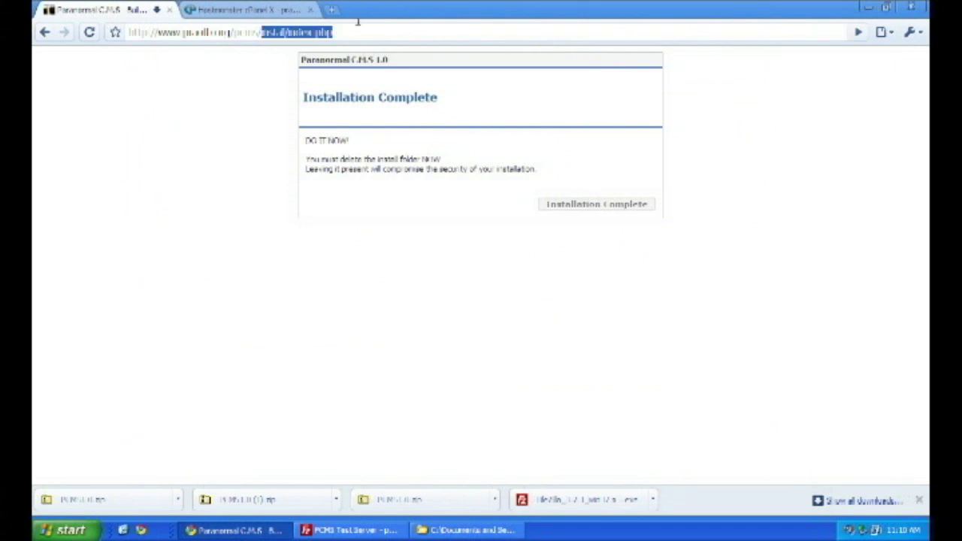
key("BackSpace")
key("Return")
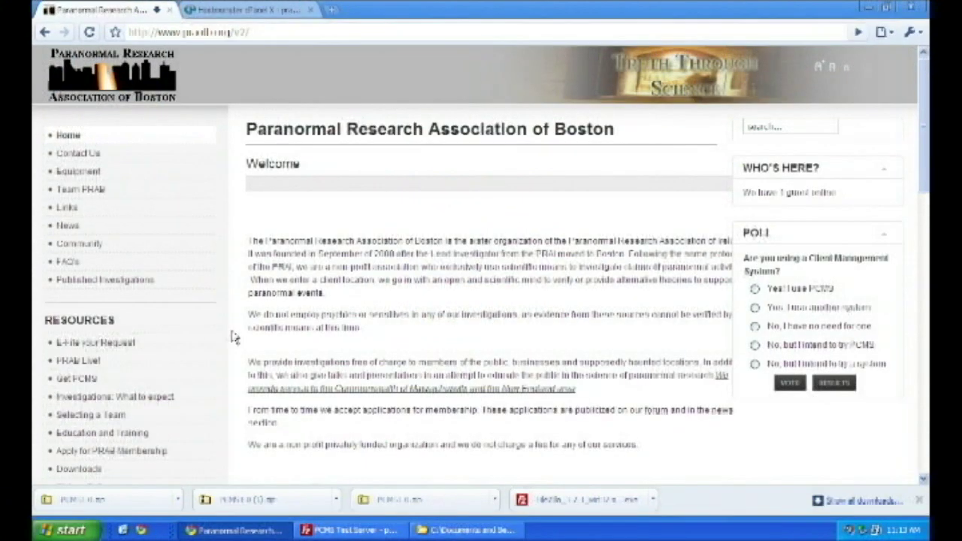
left_click(89, 381)
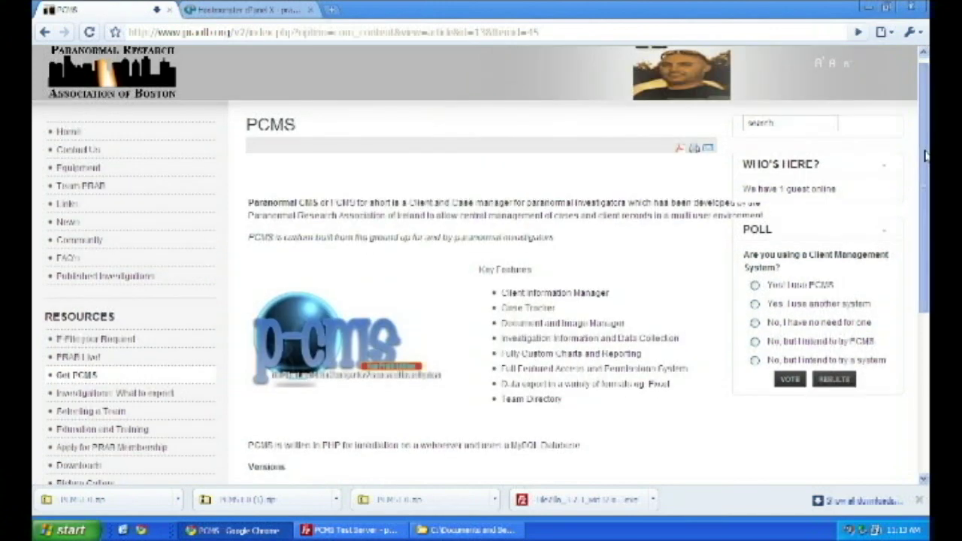
scroll(638, 348, "down", 4)
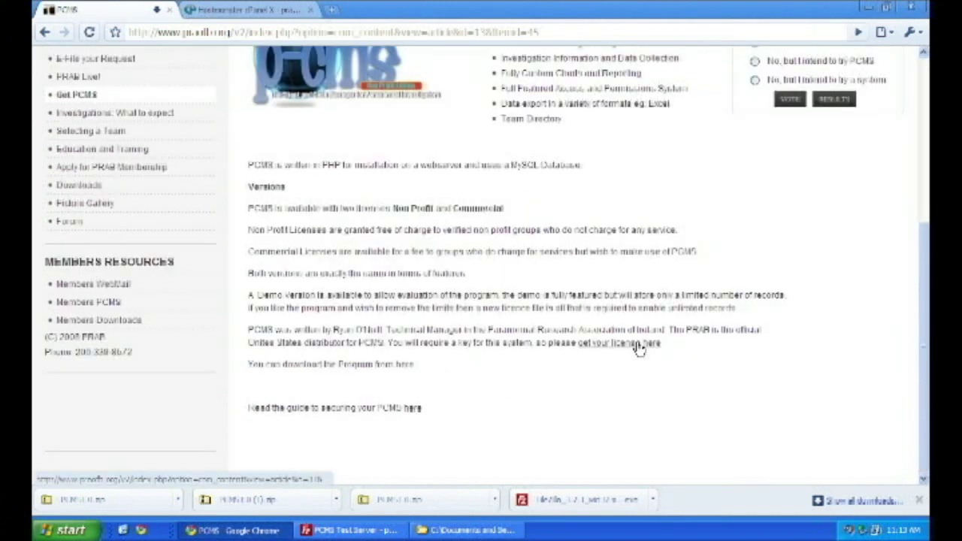
left_click(638, 349)
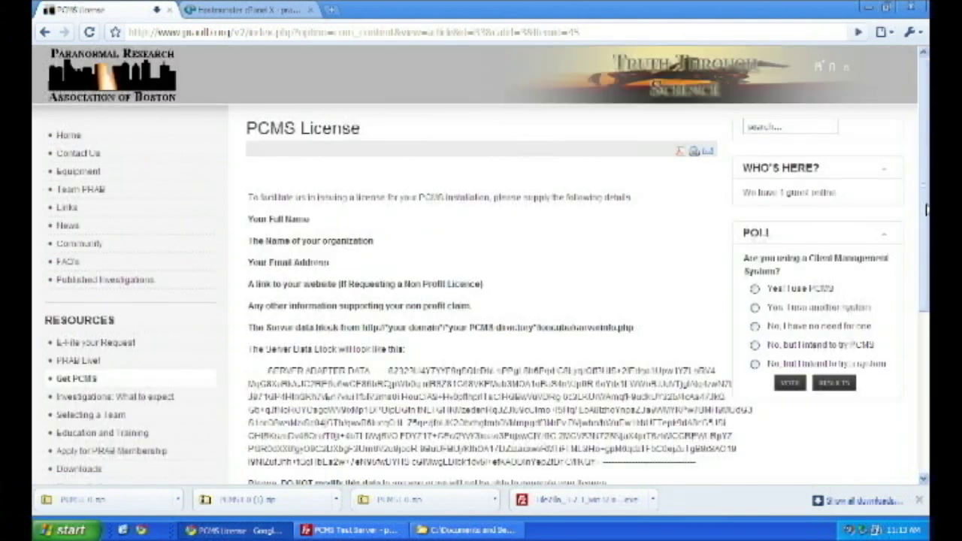
Start a PCMS License Request email and select the list of required request details
scroll(534, 303, "down", 3)
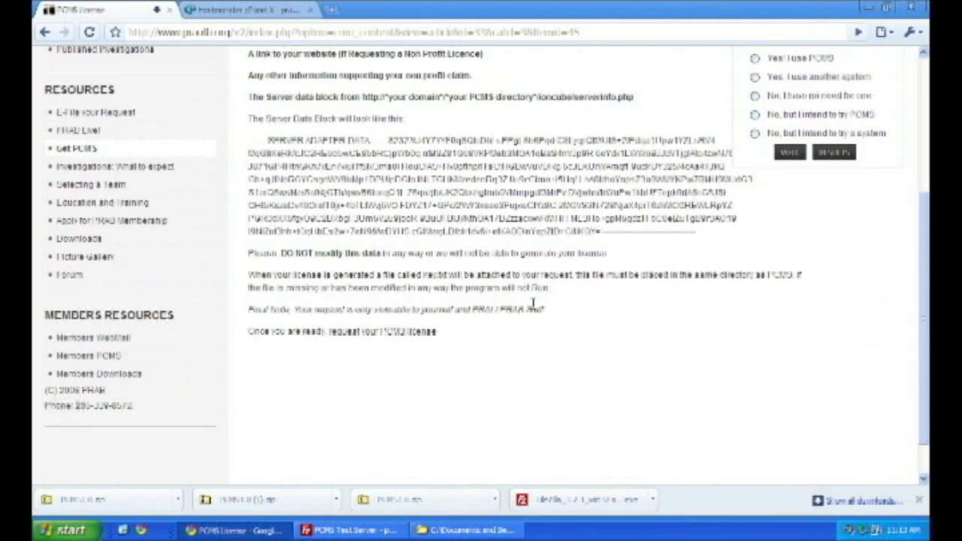
left_click(396, 338)
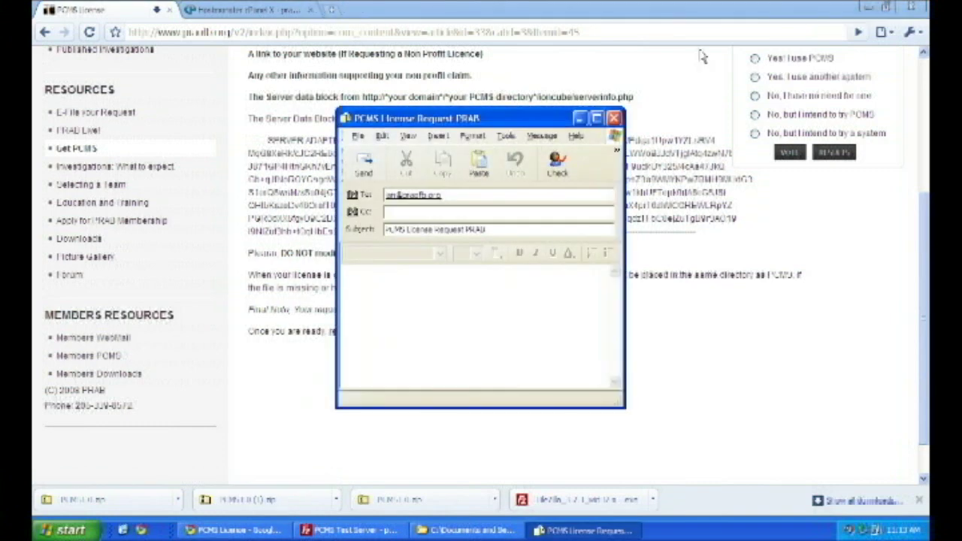
left_click(672, 98)
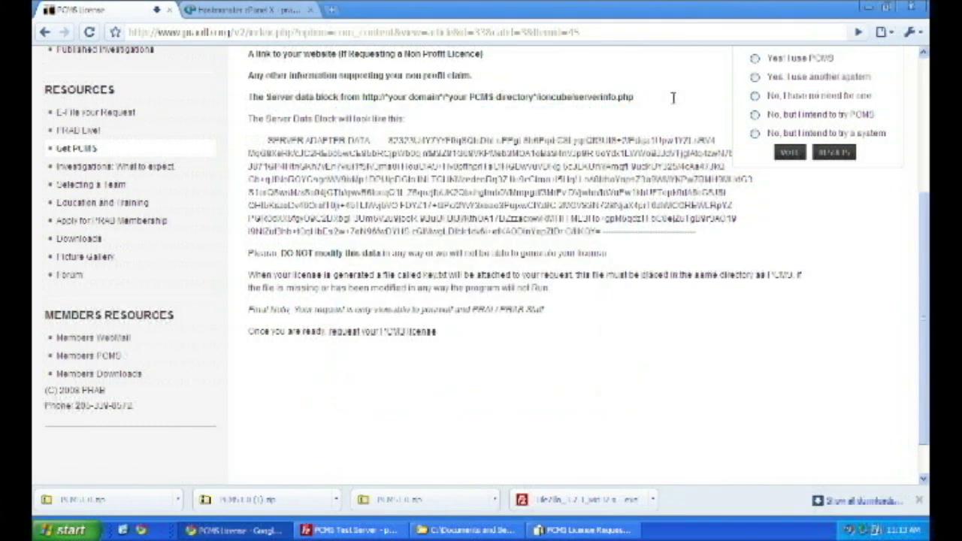
scroll(917, 129, "up", 2)
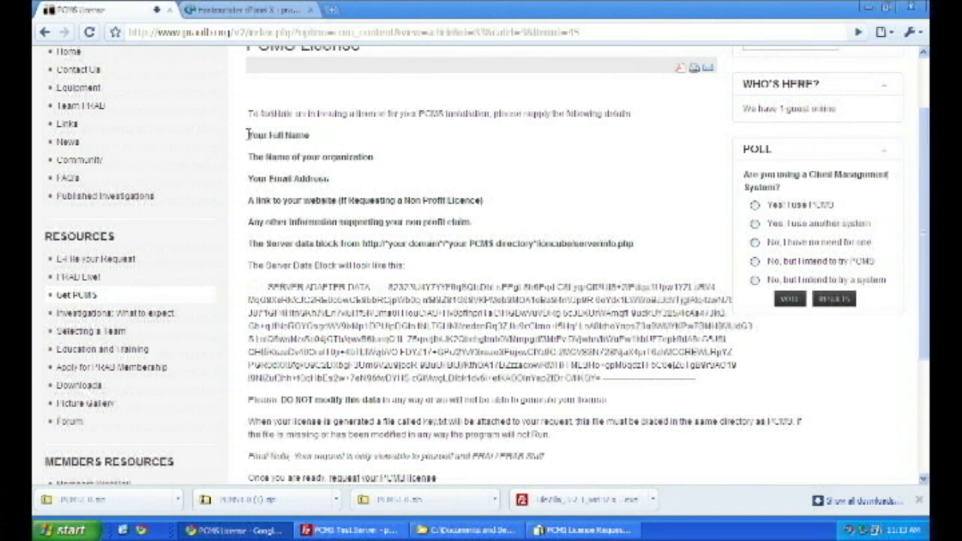
left_click_drag(248, 136, 654, 256)
key("ctrl+c")
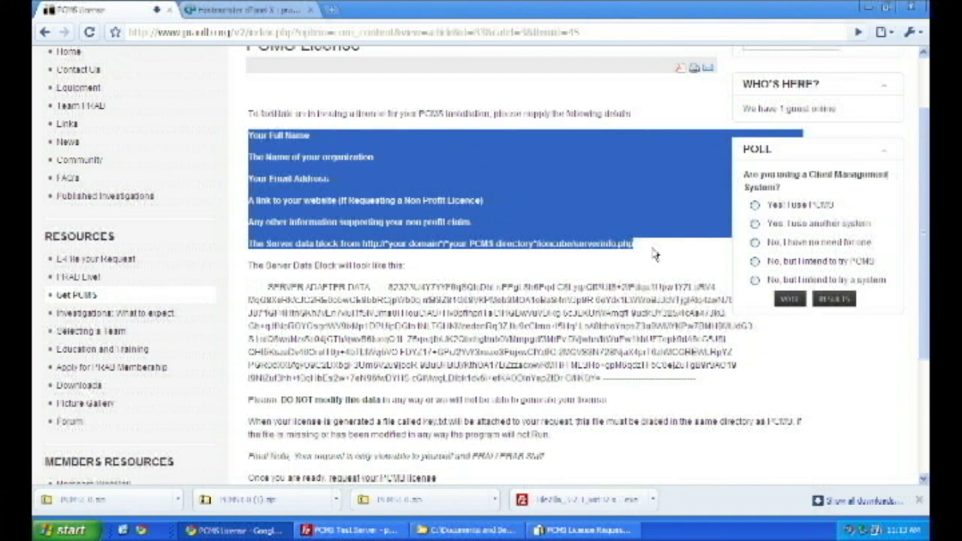
Paste the required detail lines into the maximized email and enter the requester's full name
left_click(586, 530)
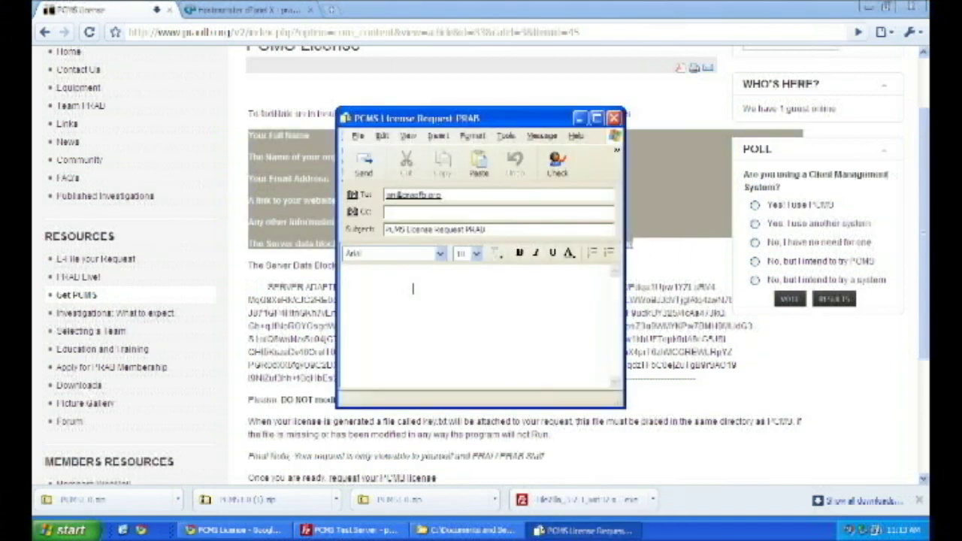
key("ctrl+v")
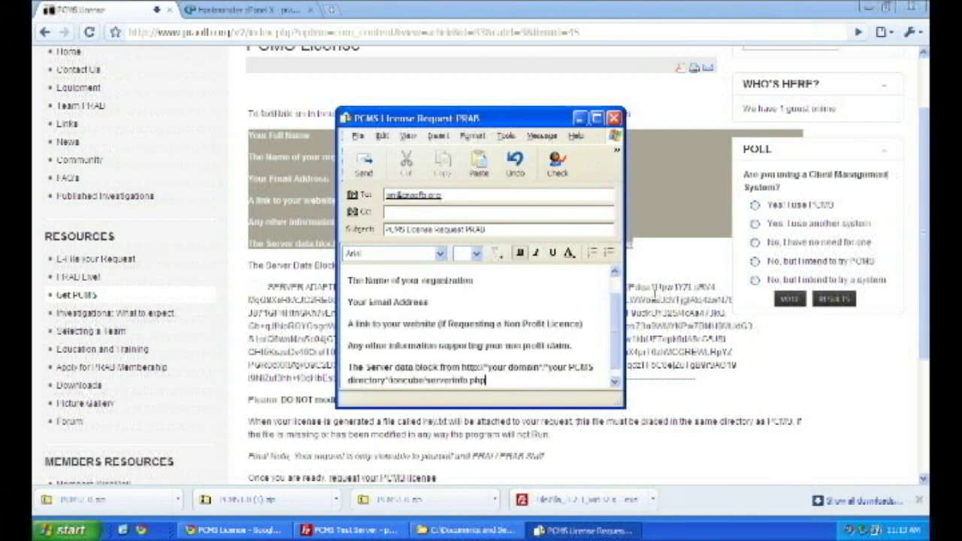
left_click(596, 118)
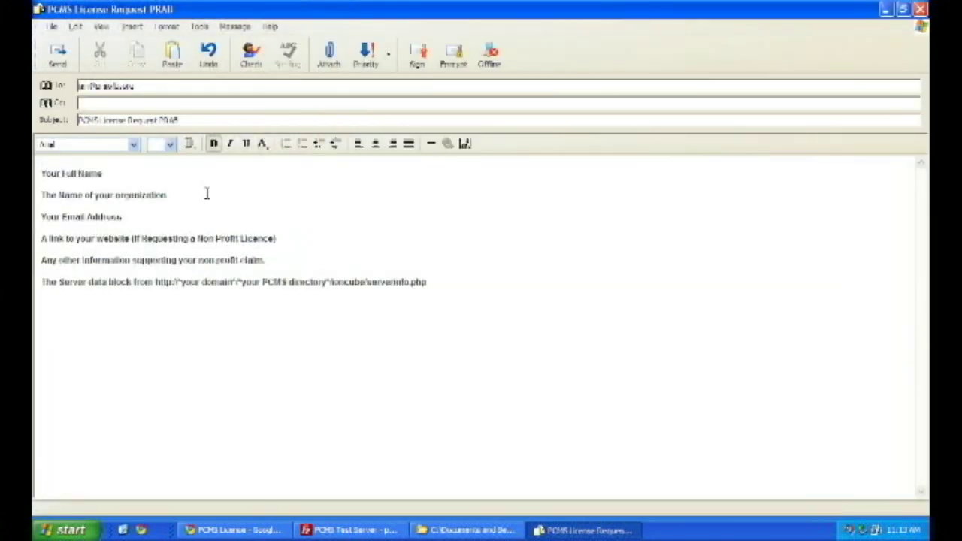
left_click(136, 172)
key("Down")
key("End")
type(": Paranor")
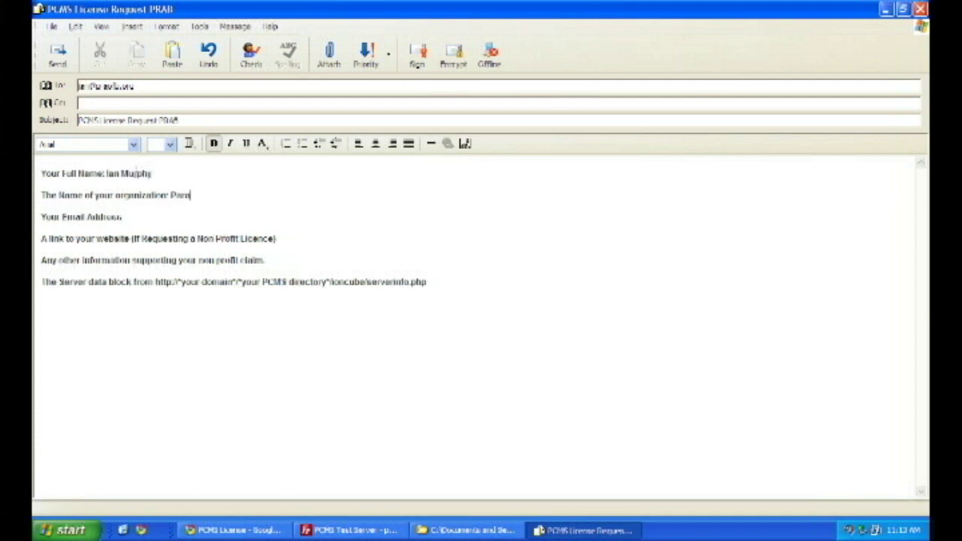
type("mal Research Associa")
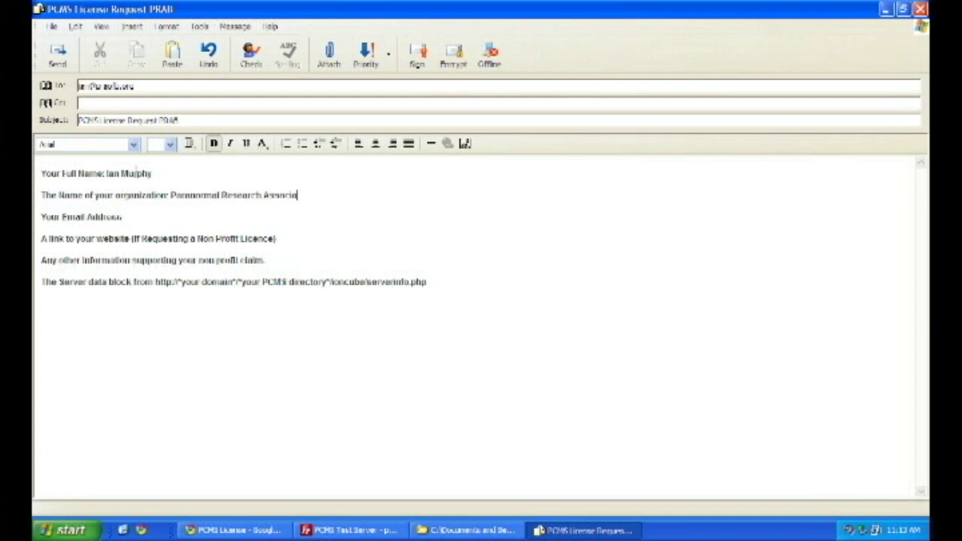
type("tion of Boston")
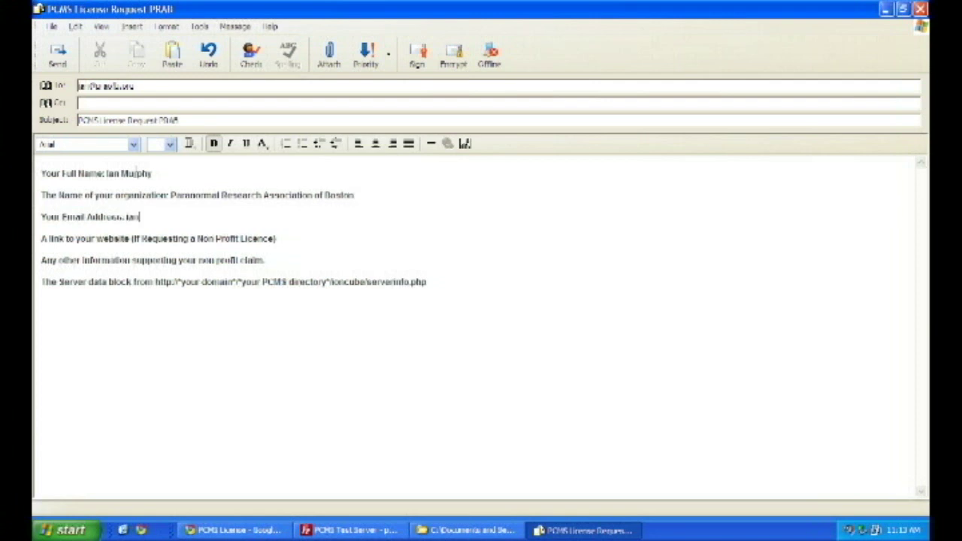
key("Down")
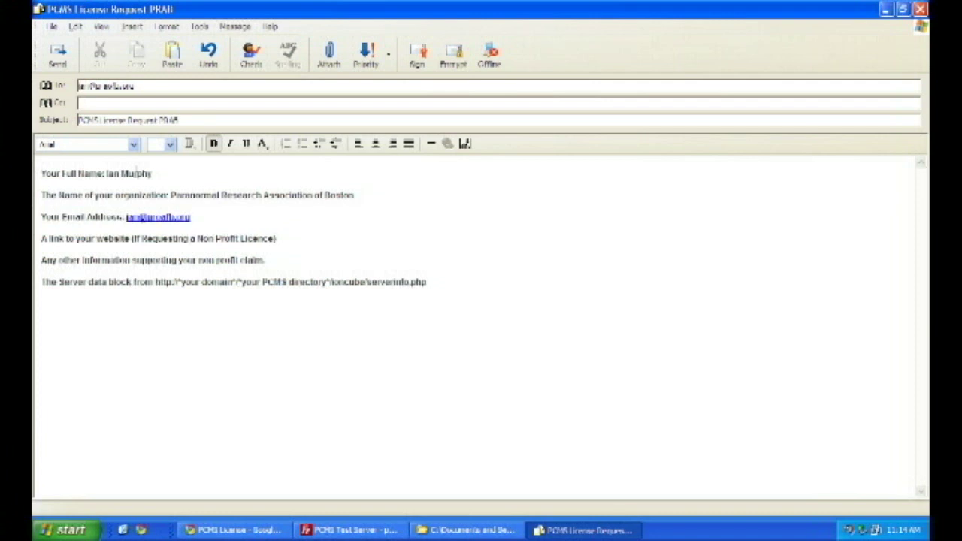
type(": www.praofb.org")
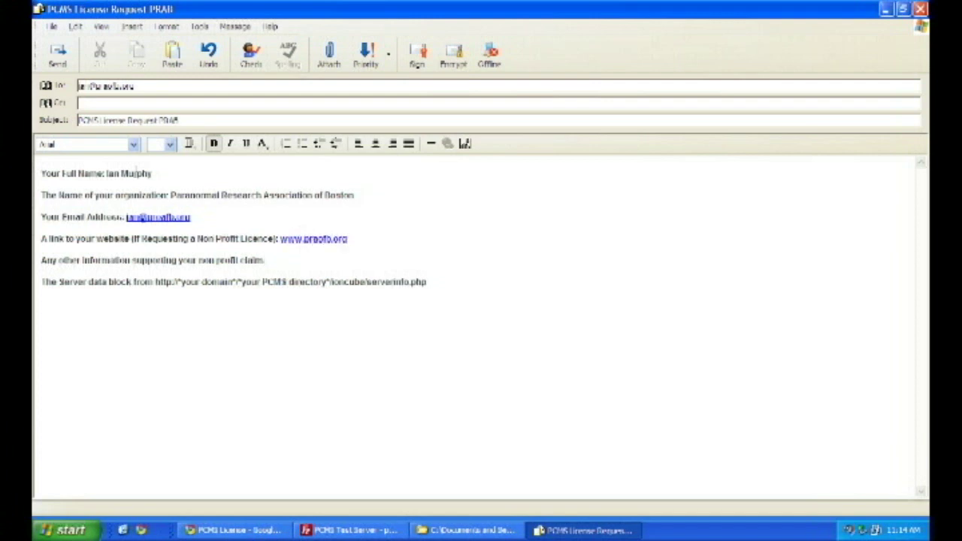
type("Any other inform")
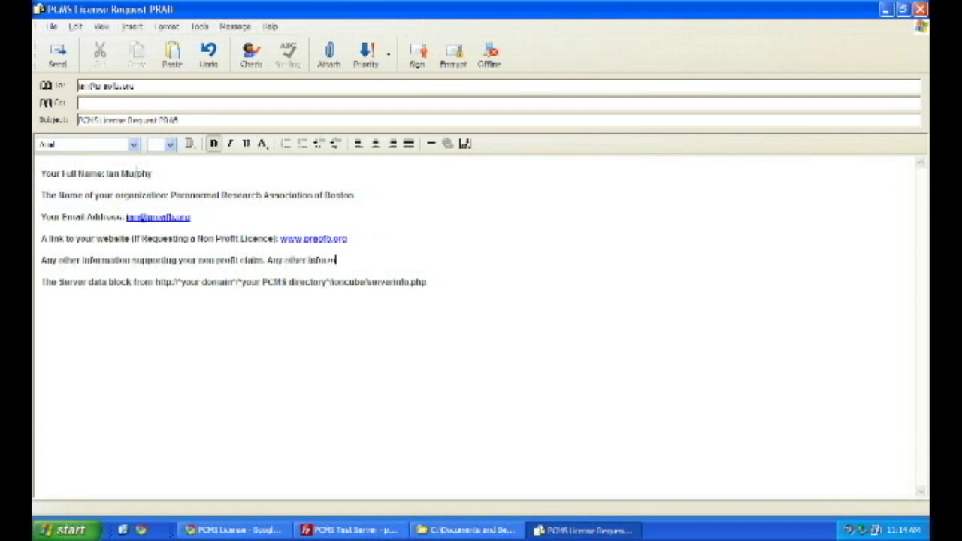
type("ation you need to pr")
type("t in")
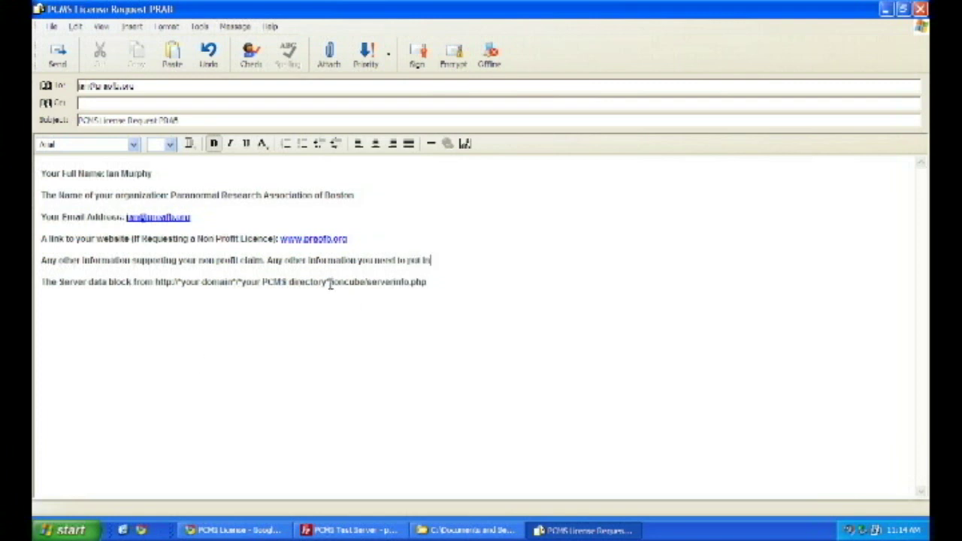
Copy the 'ioncube/serverinfo.php' path and select the address in Chrome's address bar
left_click_drag(331, 283, 444, 278)
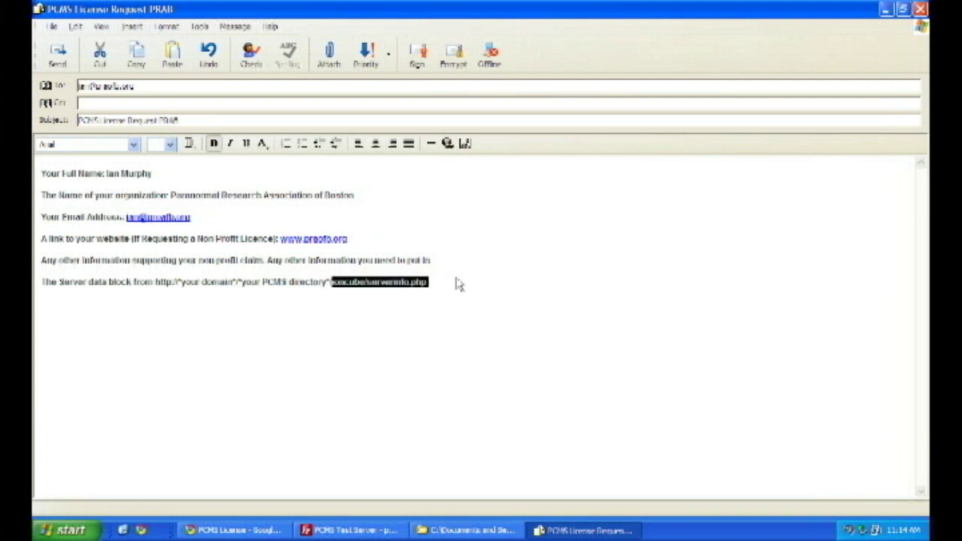
right_click(358, 291)
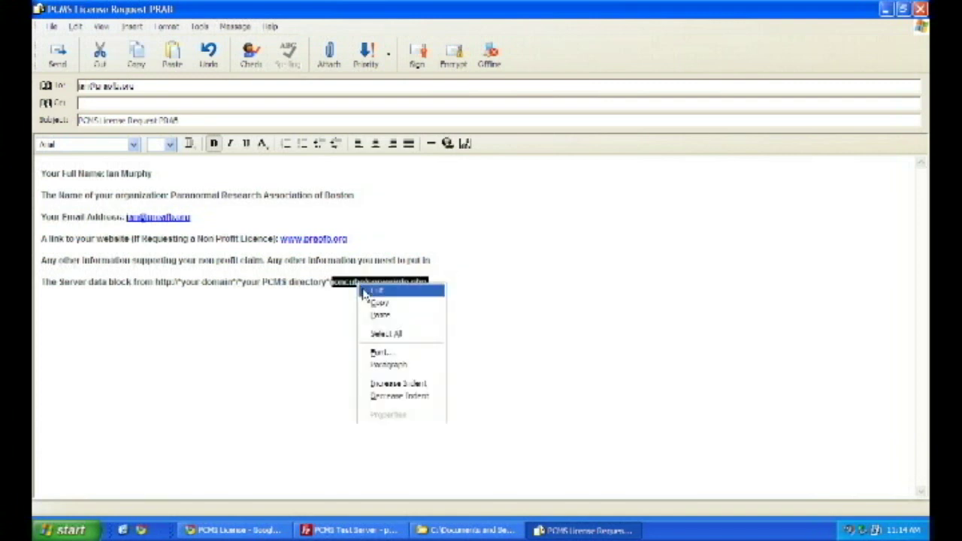
left_click(374, 304)
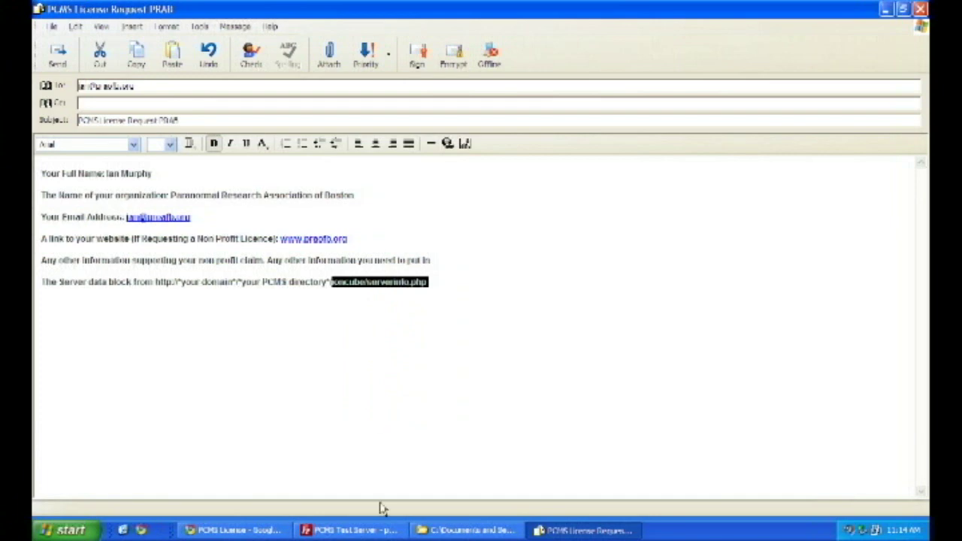
left_click(242, 532)
left_click(235, 33)
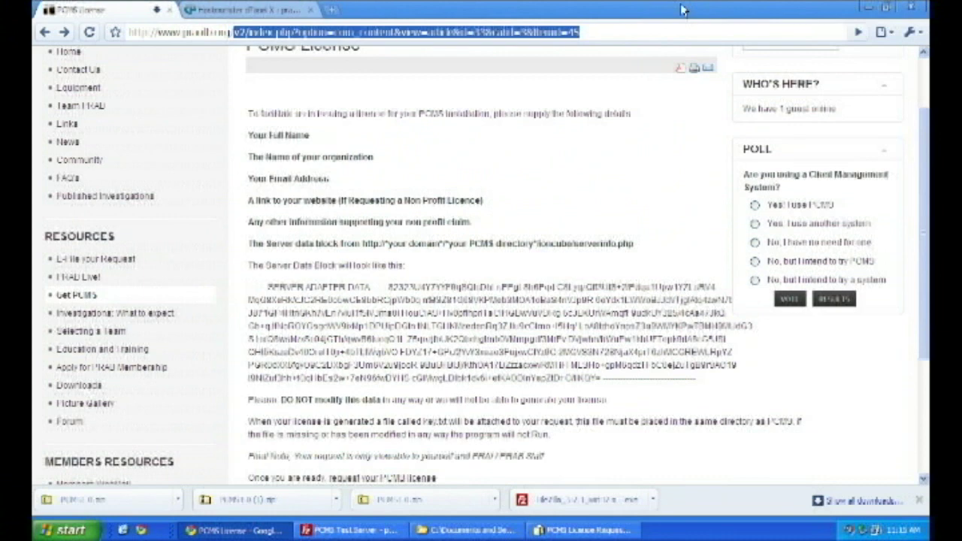
Enter pcms/ioncube/serverinfo.php as the address in Chrome
type("pcms/")
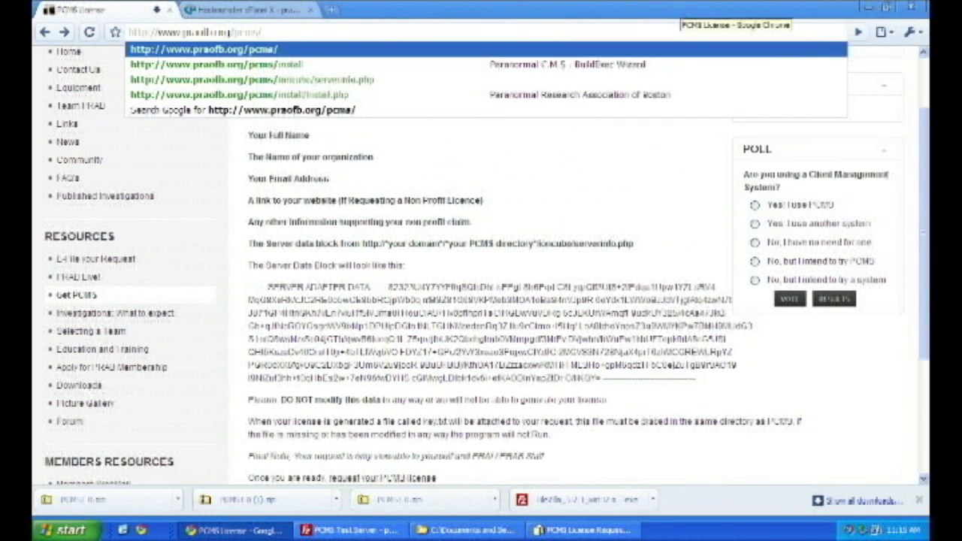
type("ioncube/")
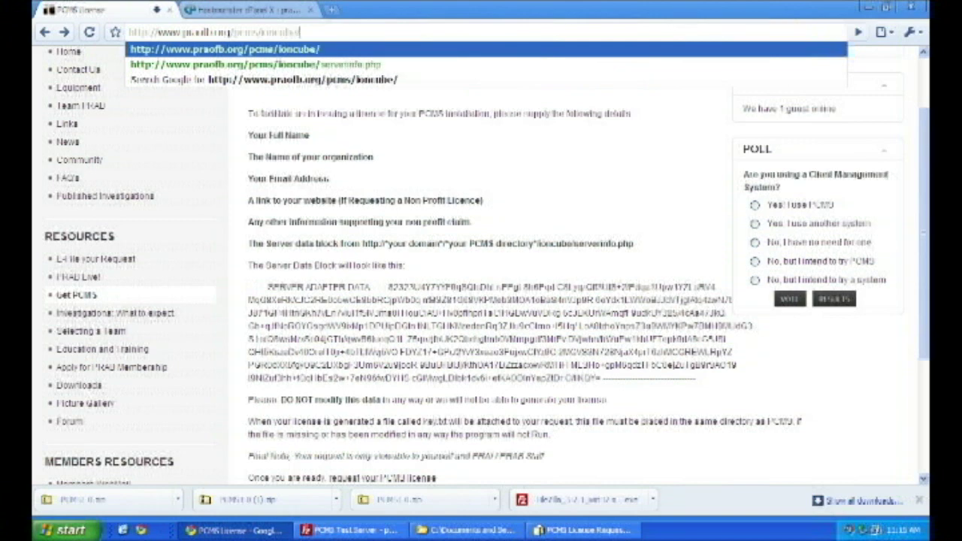
type("serveri")
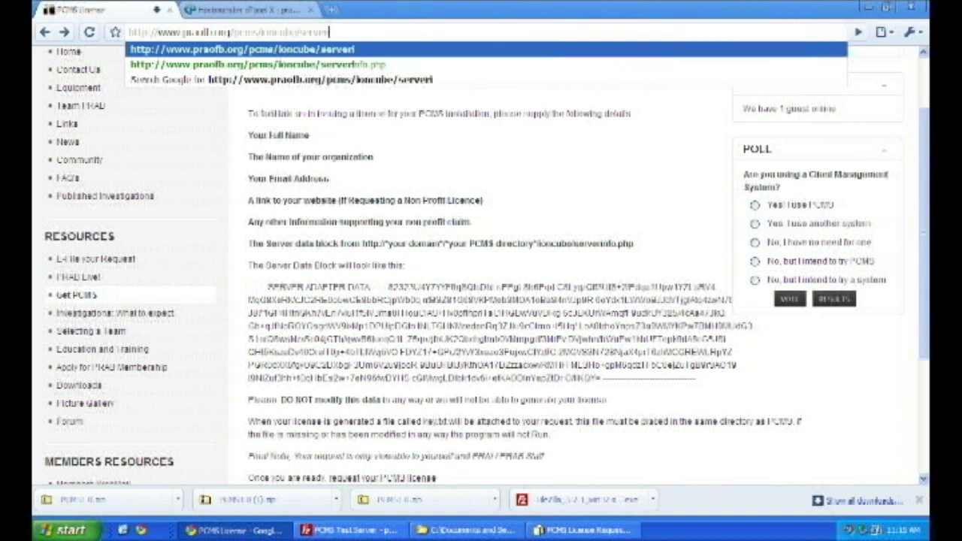
type("nfo.php")
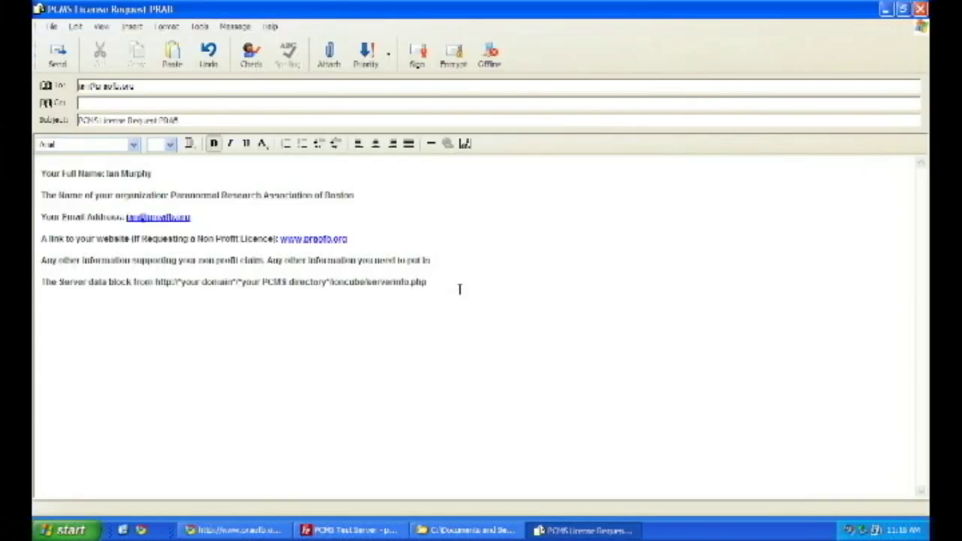
Paste the SERVER ADAPTER DATA block into the license request email and send it
key("ctrl+v")
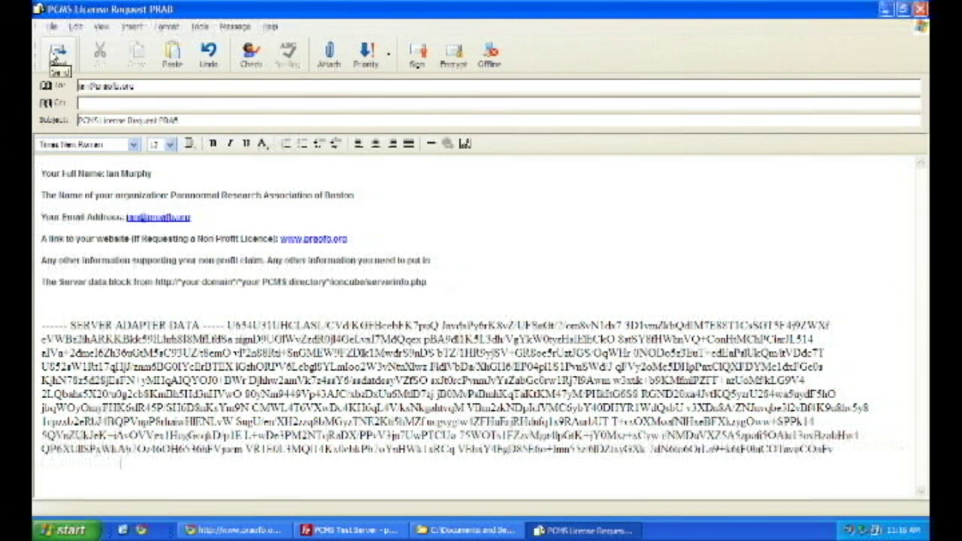
left_click(55, 56)
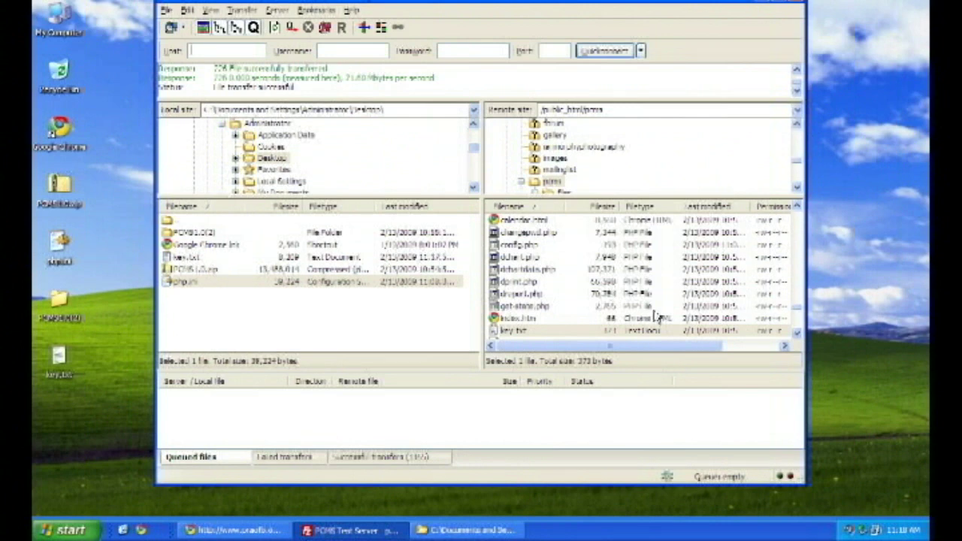
Upload key.txt from the Desktop into the server's pcms folder, overwriting the existing copy
left_click(796, 303)
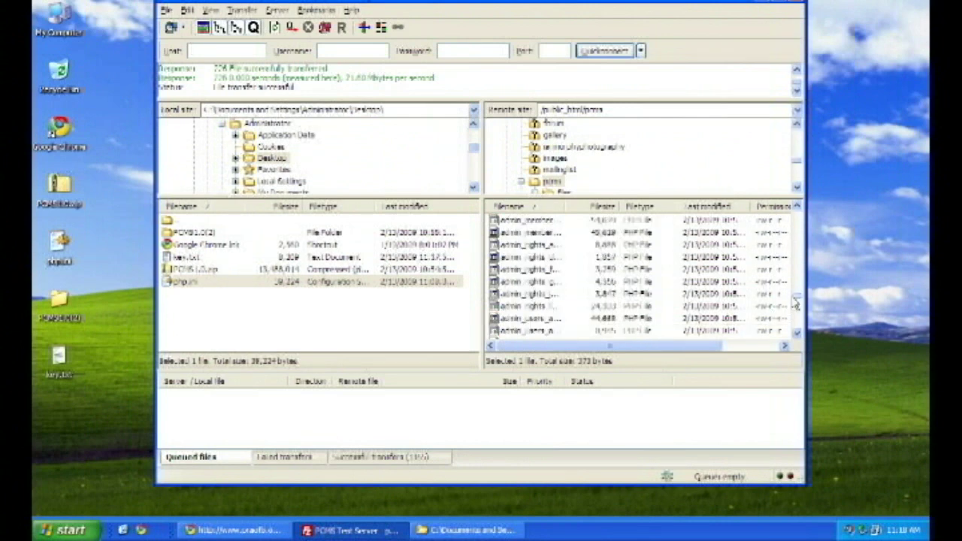
left_click(188, 259)
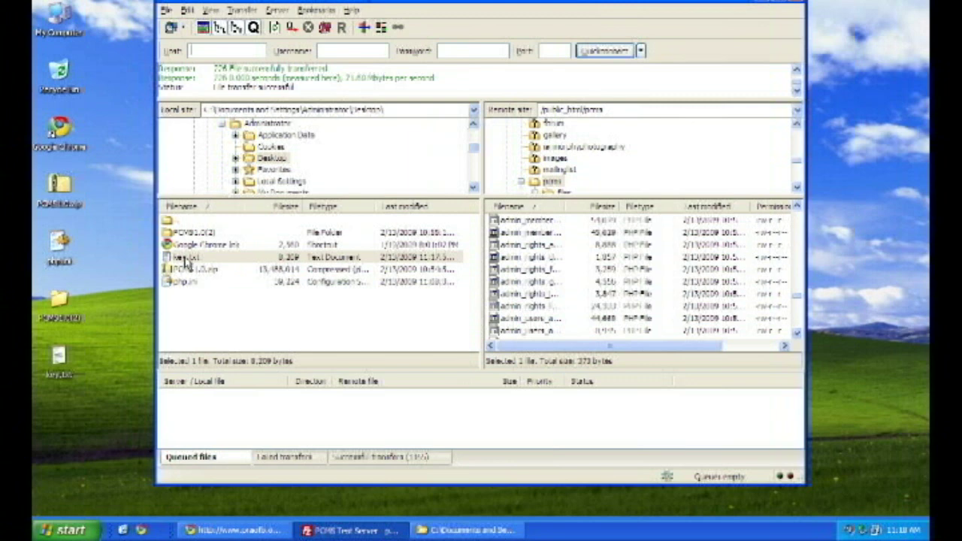
left_click_drag(188, 260, 549, 189)
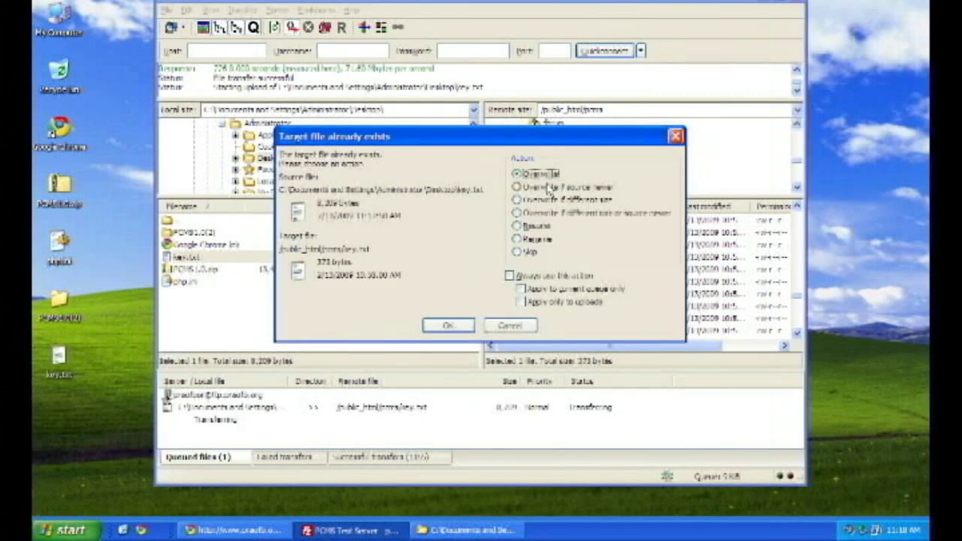
left_click(448, 327)
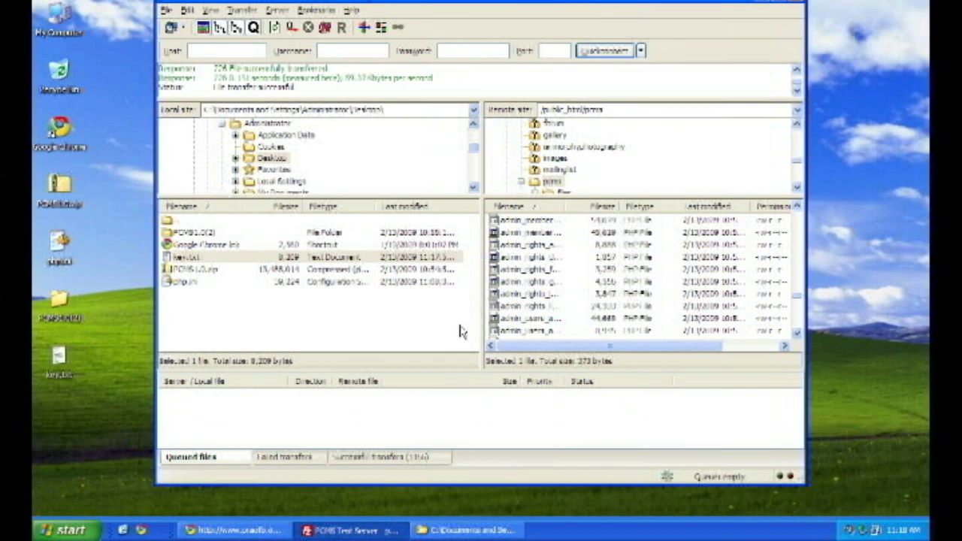
left_click(269, 531)
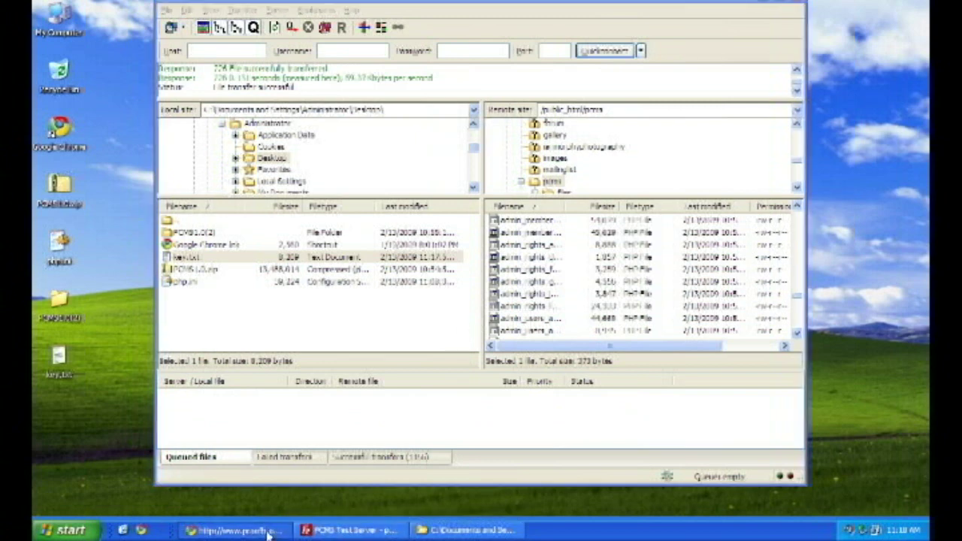